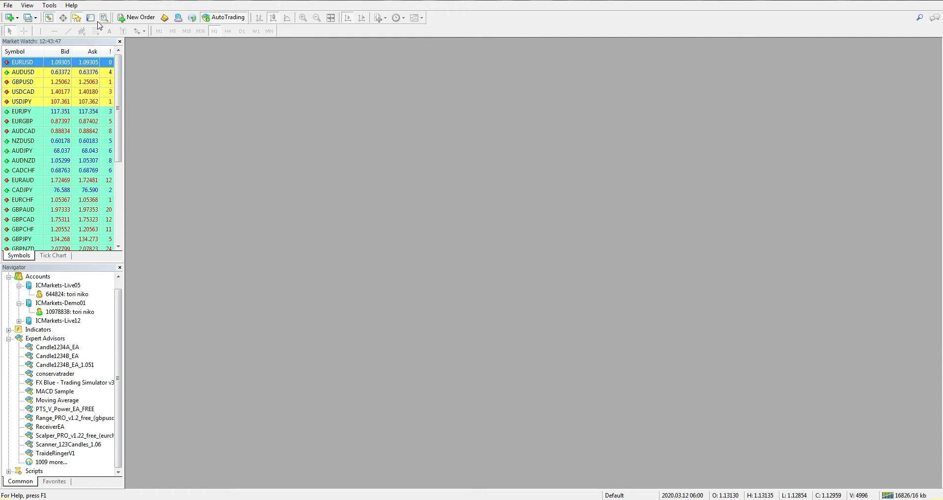
- Open a new EURUSD chart and maximize it to fill the workspace
click(11, 17)
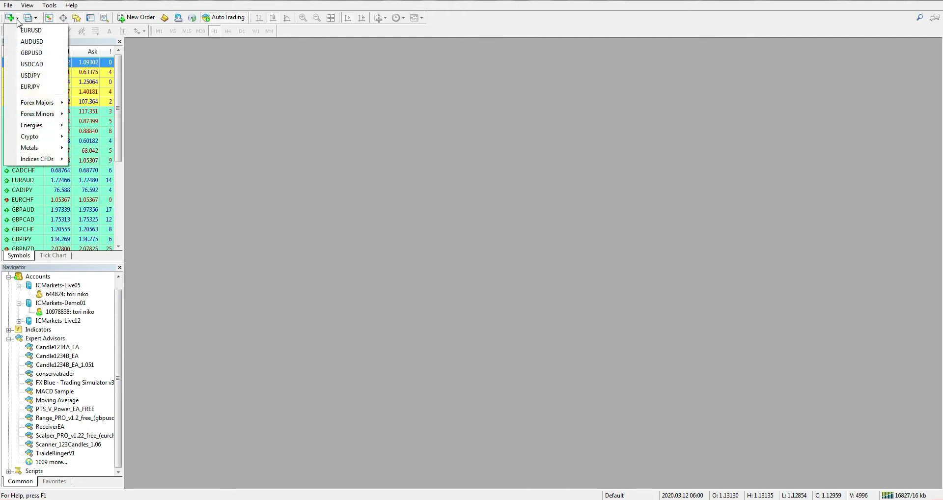
click(30, 31)
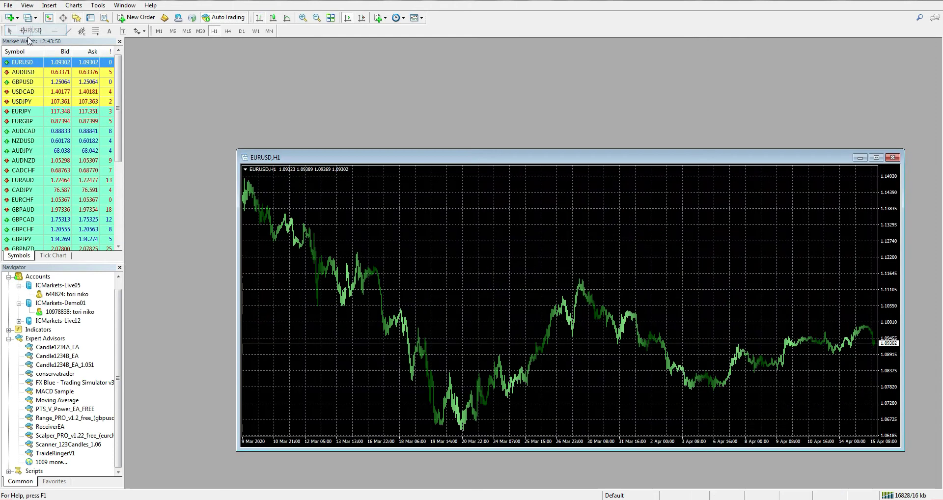
double_click(320, 155)
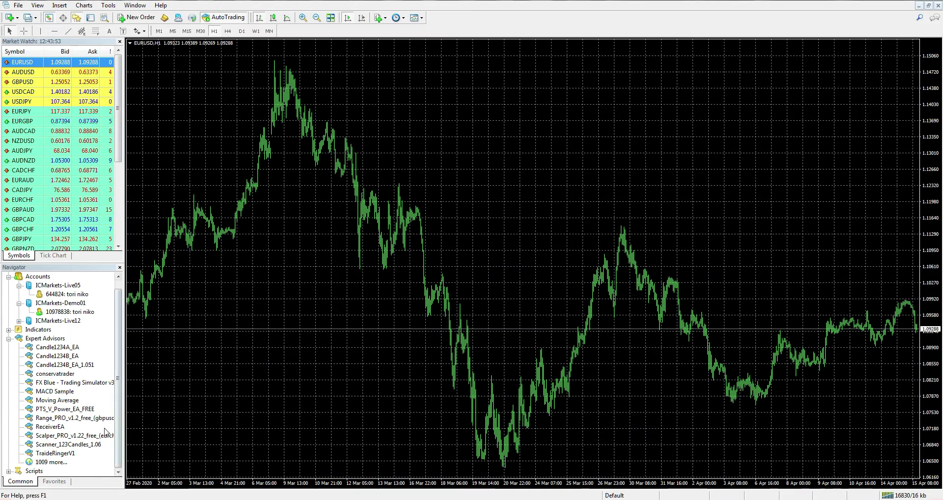
- Attach Scanner_123Candles_1.06 to the chart and keep use default 28 pairs set to true
drag(91, 445, 164, 440)
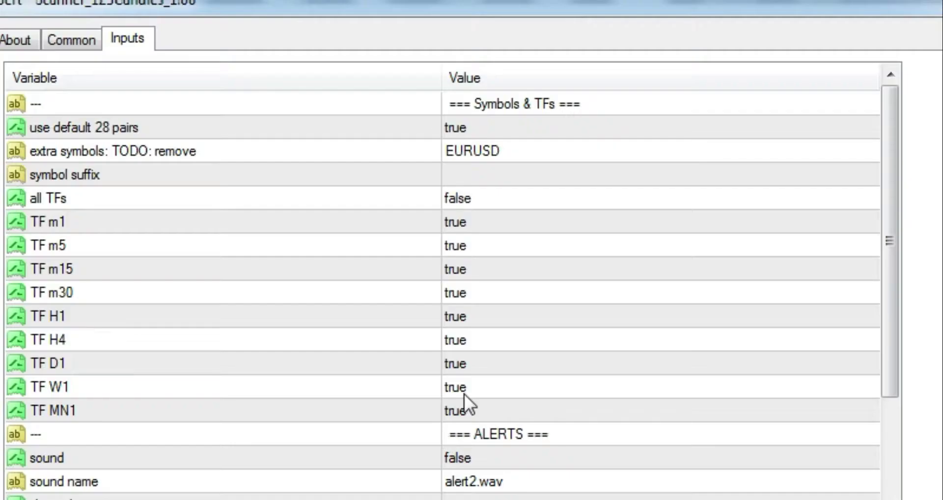
click(610, 131)
click(611, 131)
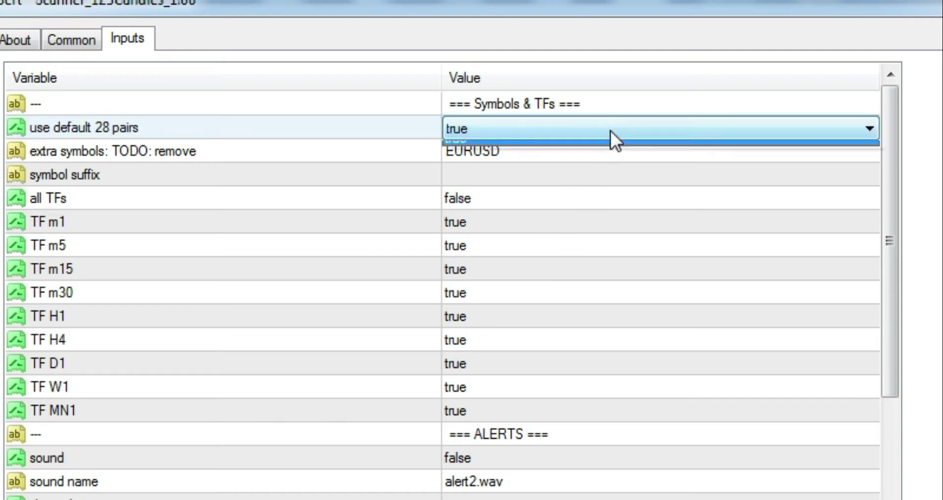
click(611, 131)
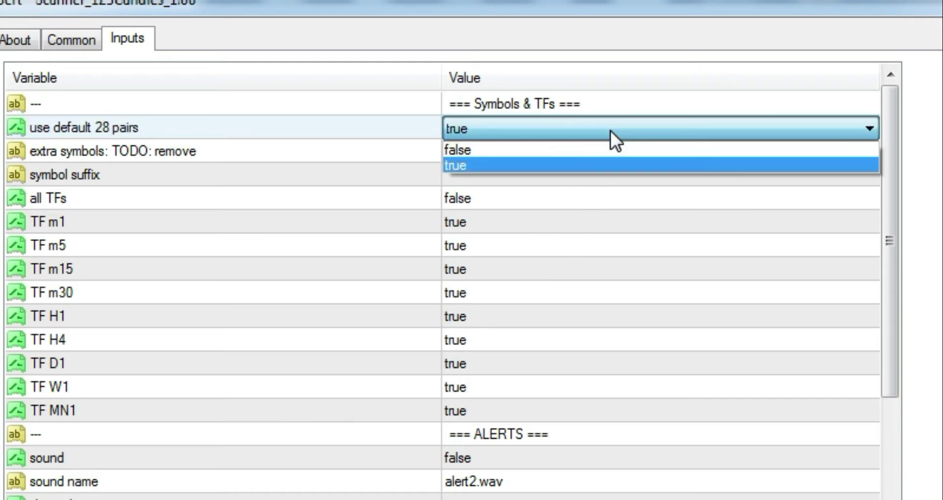
click(605, 167)
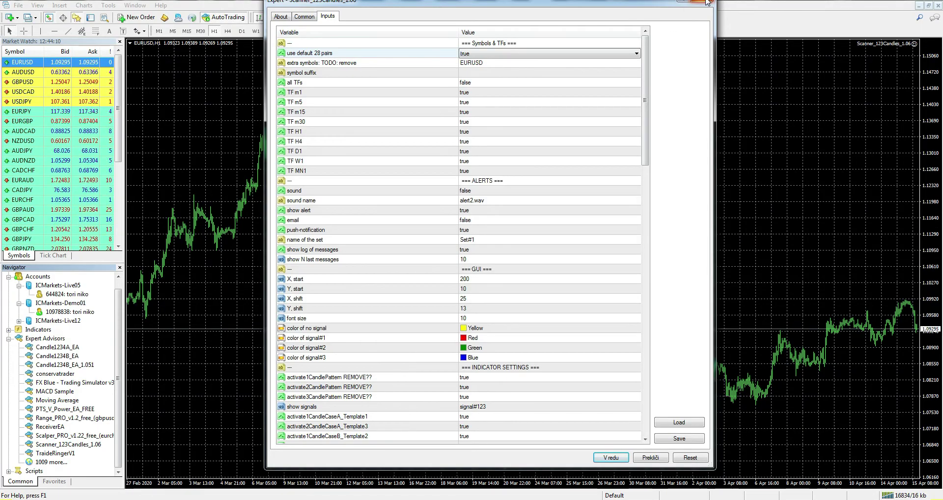
- Cancel the expert's settings and browse the Forex Majors pairs in the Symbols window
key(Return)
right_click(78, 98)
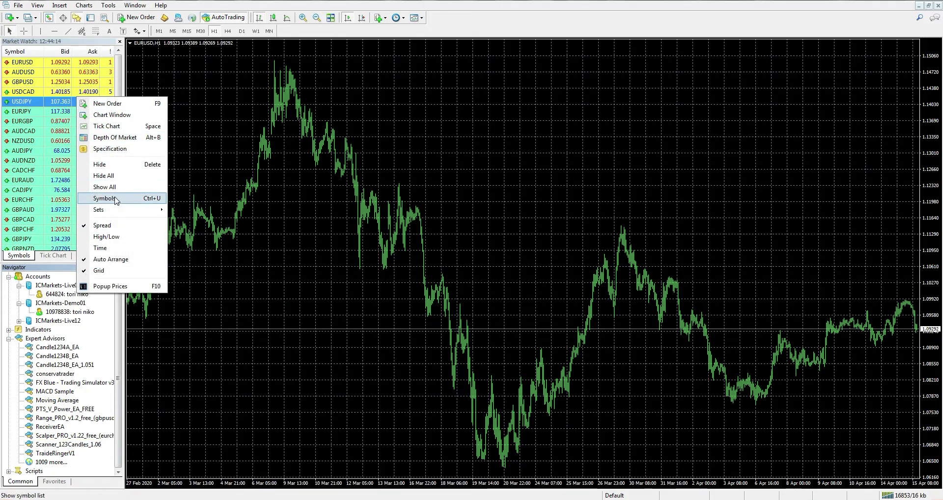
click(98, 199)
scroll(548, 96, up, 10)
double_click(381, 80)
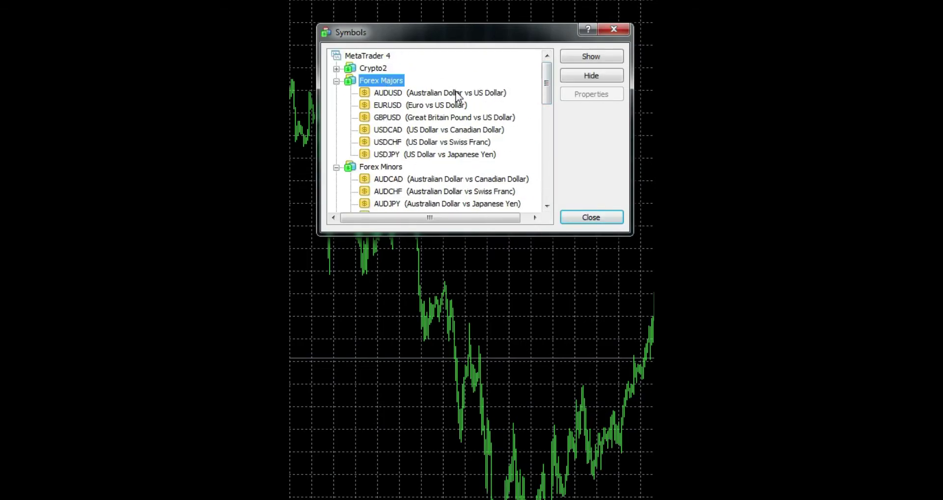
drag(456, 94, 444, 155)
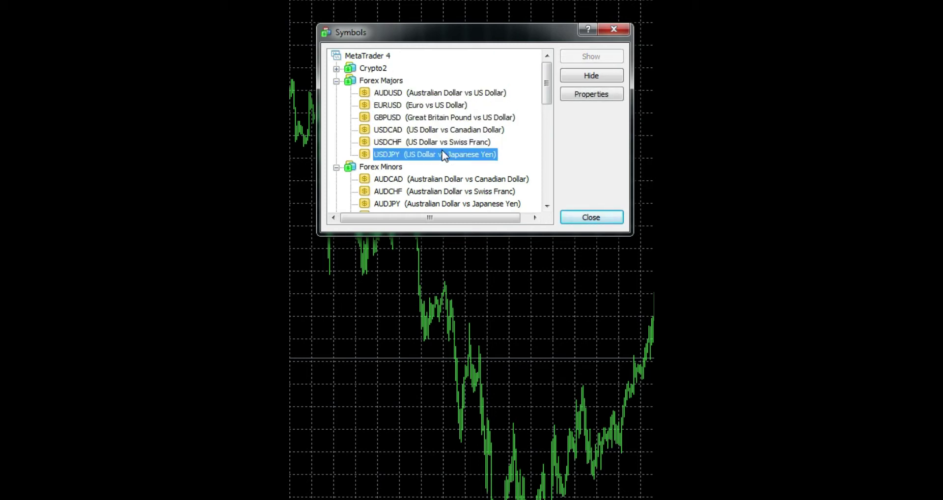
- Step through the Forex Minors pairs from AUDCHF to NZDUSD, then close the Symbols window
click(393, 167)
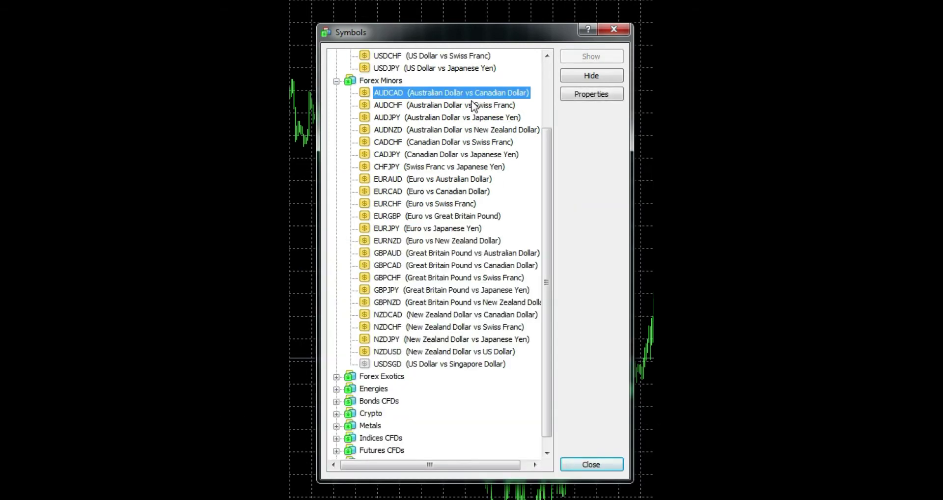
click(473, 104)
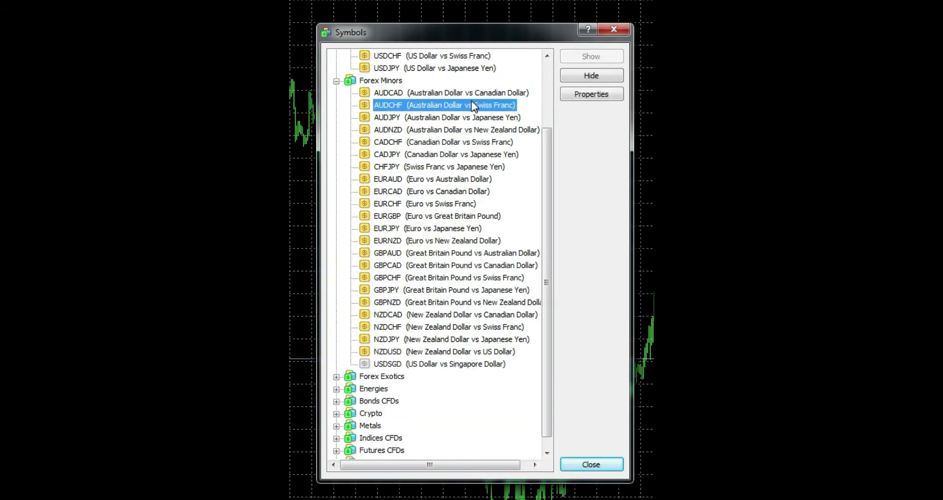
key(Down)
key(Down)
key(Down)
key(Down)
key(Down)
key(Down)
key(Down)
key(Down)
key(Down)
key(Down)
key(Down)
key(Down)
key(Down)
key(Down)
key(Down)
key(Down)
key(Down)
key(Down)
key(Down)
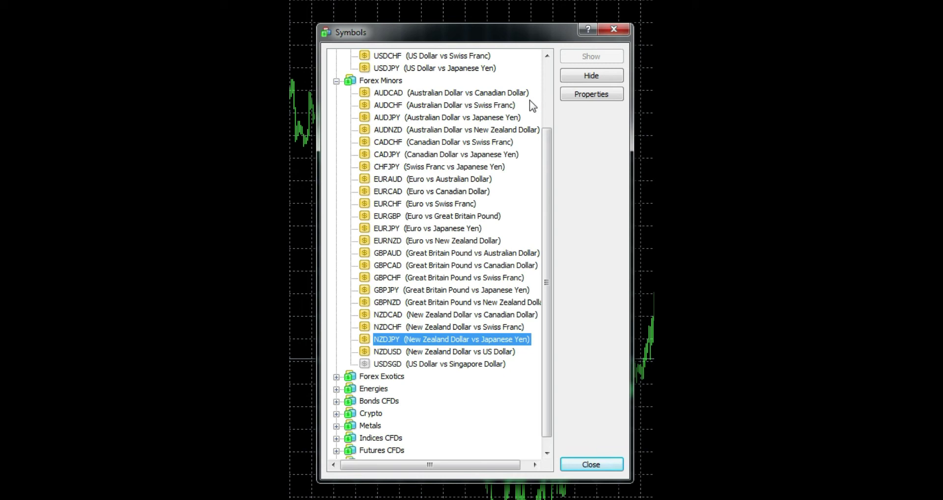
key(Down)
drag(551, 155, 551, 108)
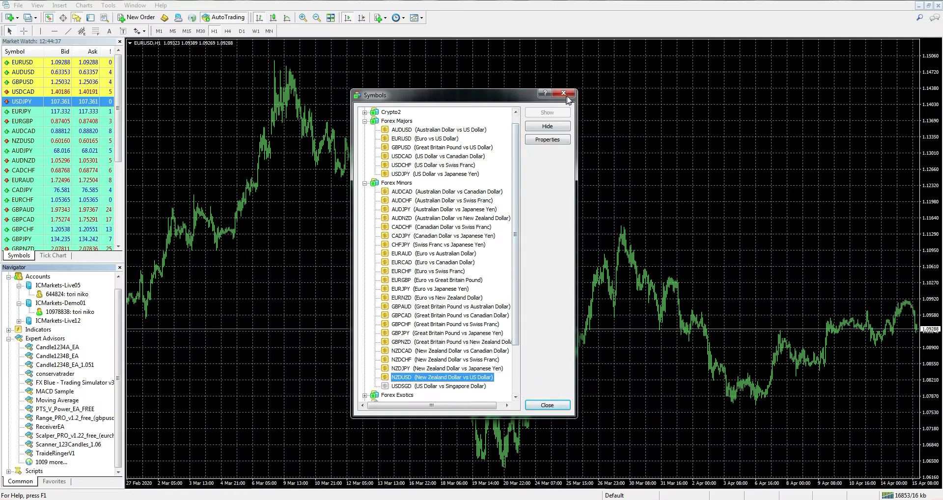
click(564, 95)
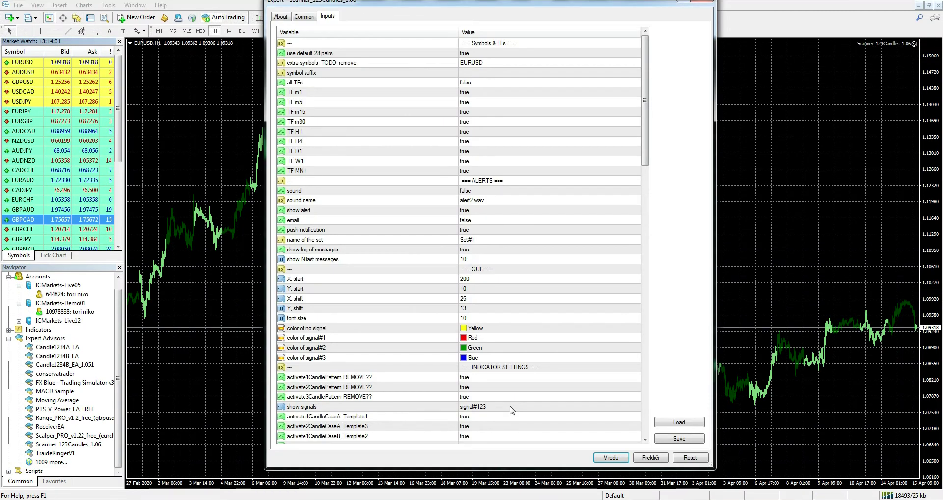
- Set activate1CandlePattern REMOVE?? and activate1CandleCaseA_Template1 to false and start the scanner
double_click(469, 380)
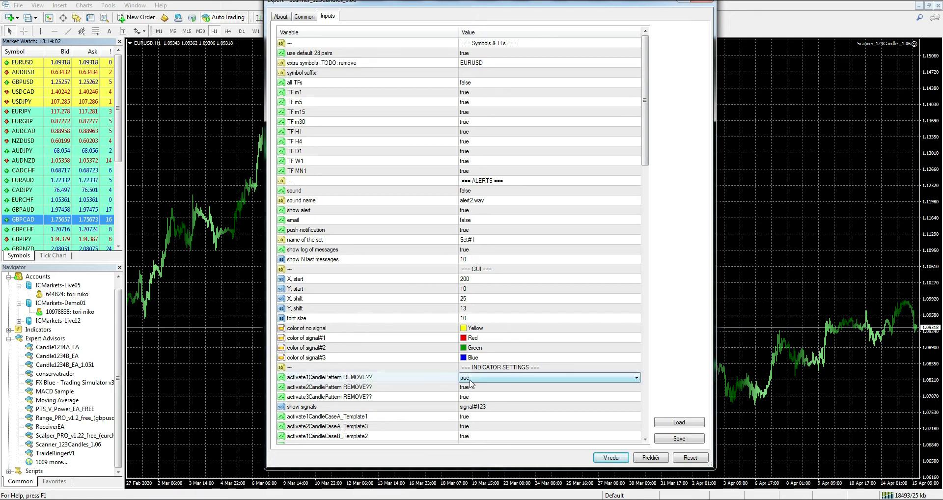
click(469, 379)
click(471, 387)
double_click(481, 416)
click(480, 417)
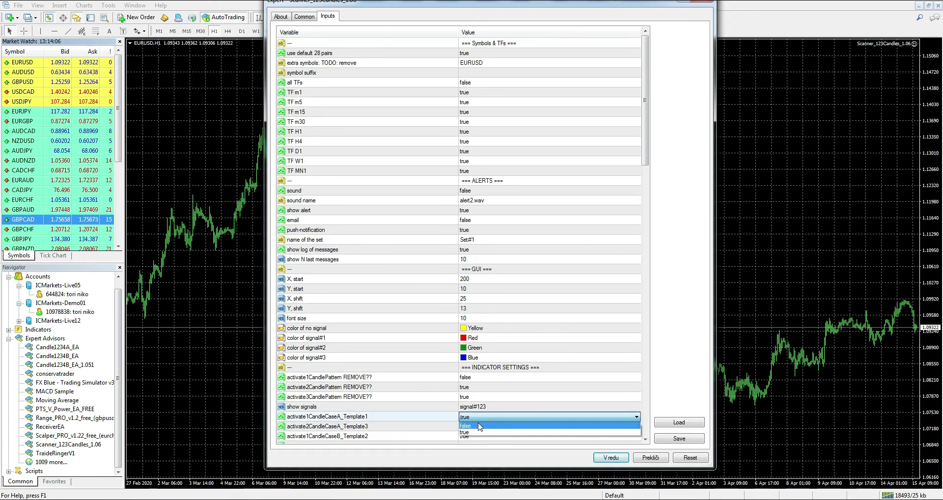
click(480, 426)
click(603, 452)
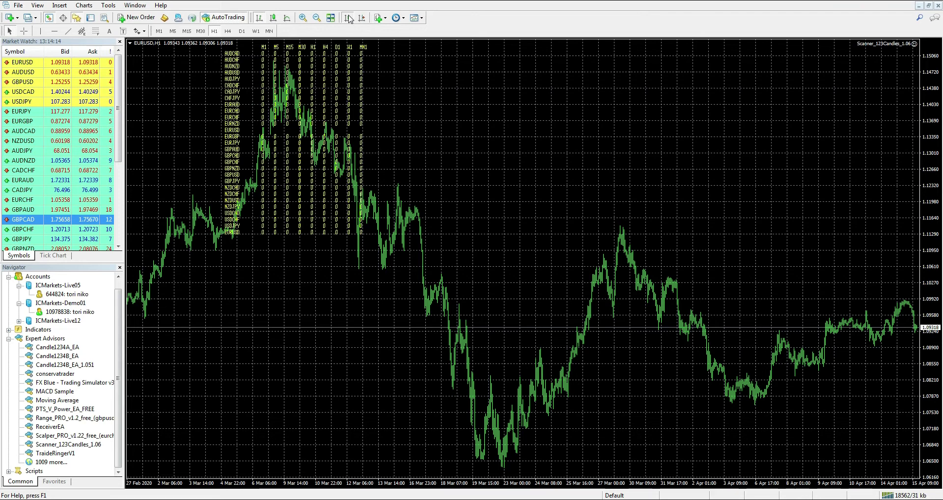
drag(393, 300, 591, 308)
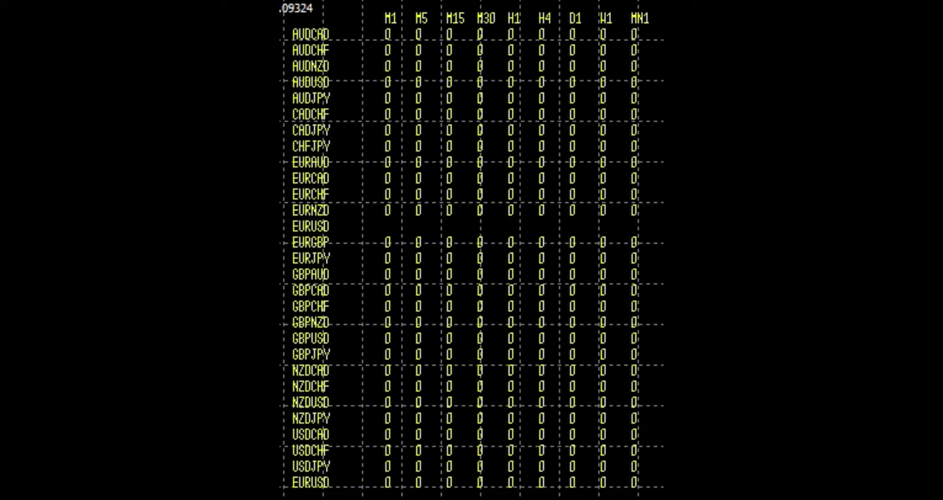
- Reopen the scanner's inputs and delete EURUSD from the extra symbols value
right_click(582, 115)
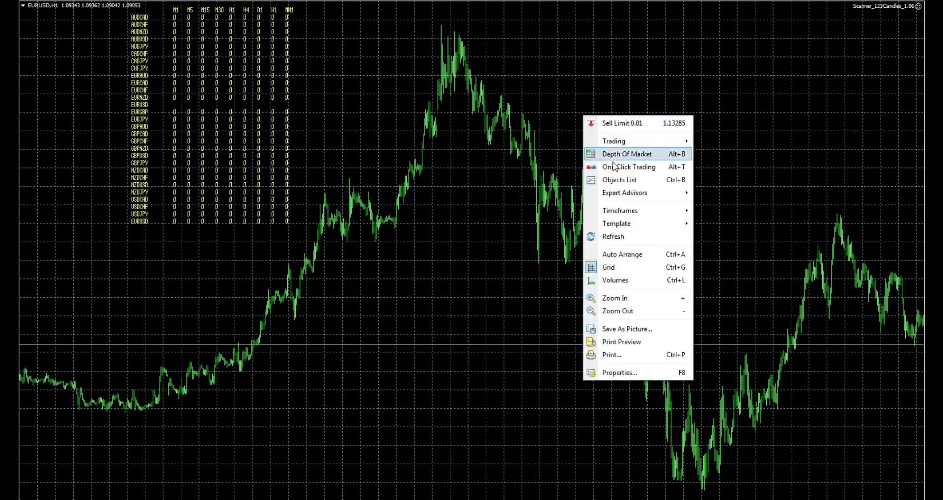
mouse_move(653, 192)
click(710, 194)
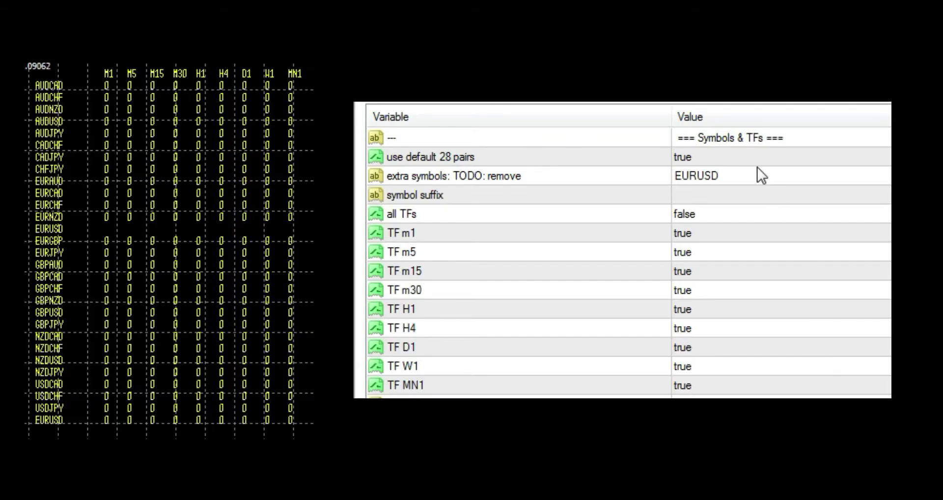
click(751, 176)
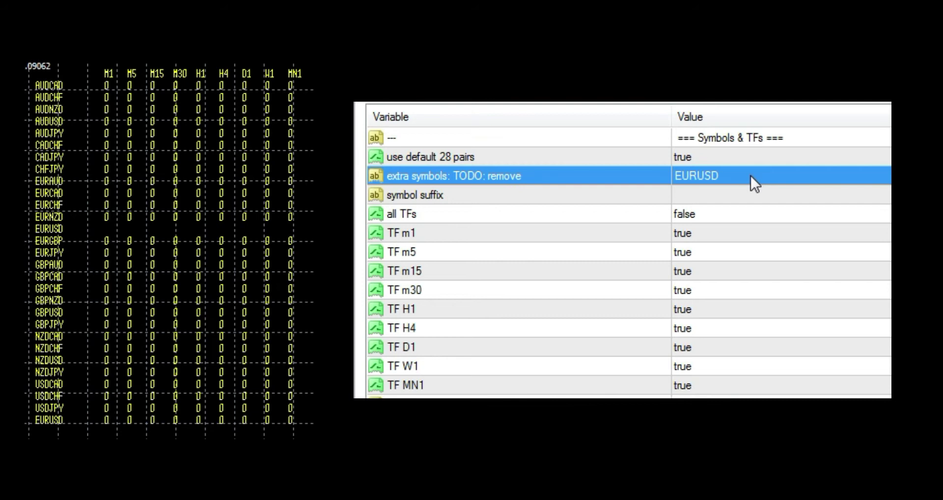
click(751, 176)
key(Delete)
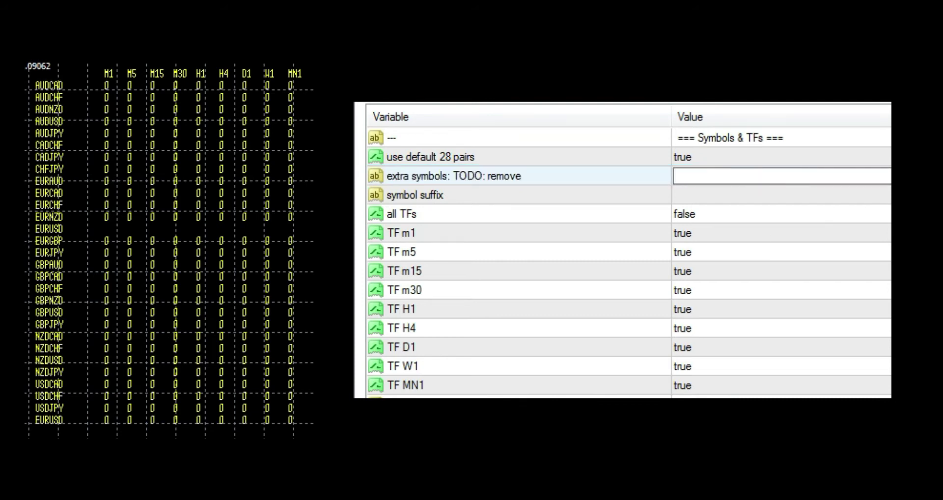
key(Return)
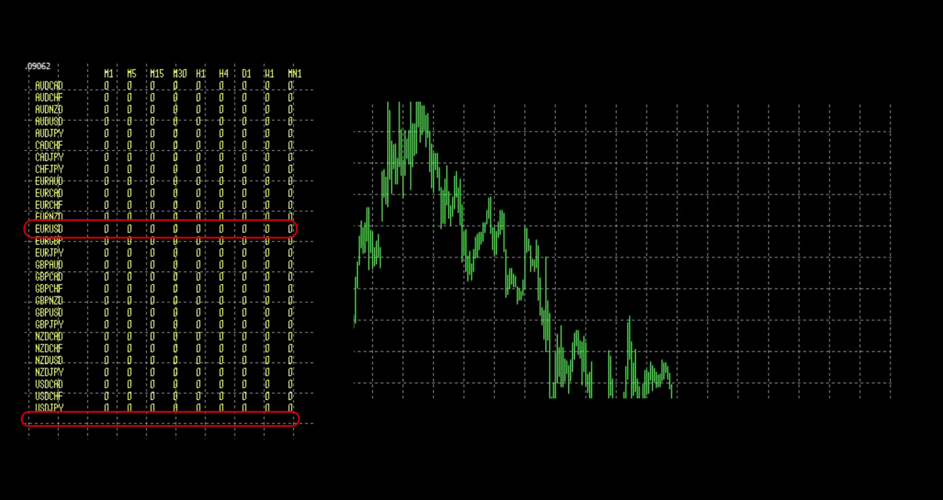
right_click(706, 243)
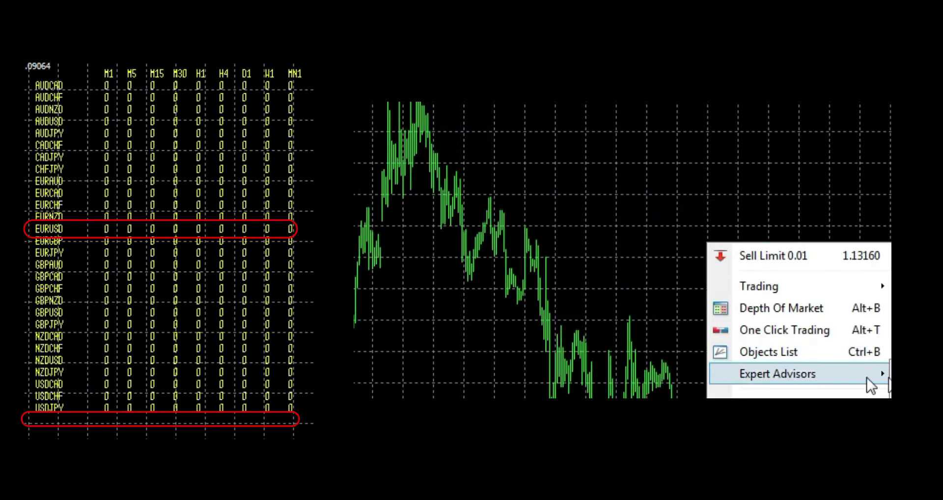
key(Escape)
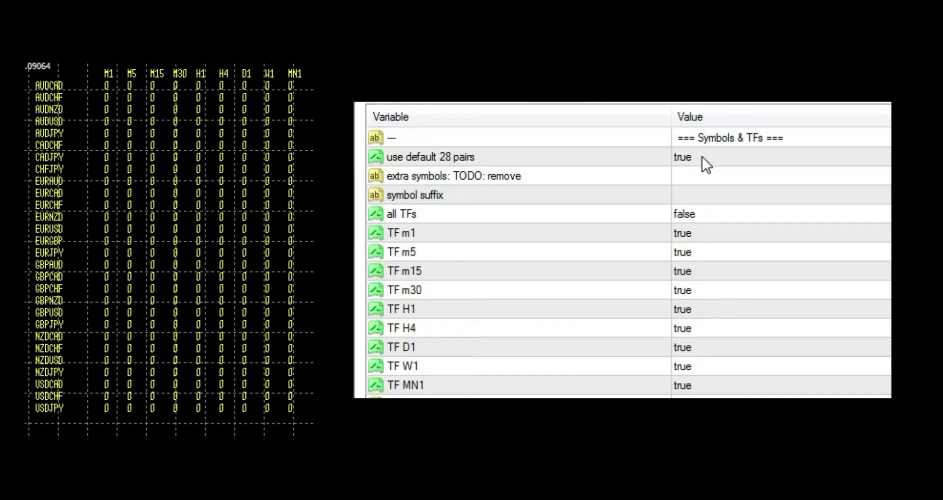
- Set use default 28 pairs to false and append ,AUDUSD to the extra symbols
click(702, 157)
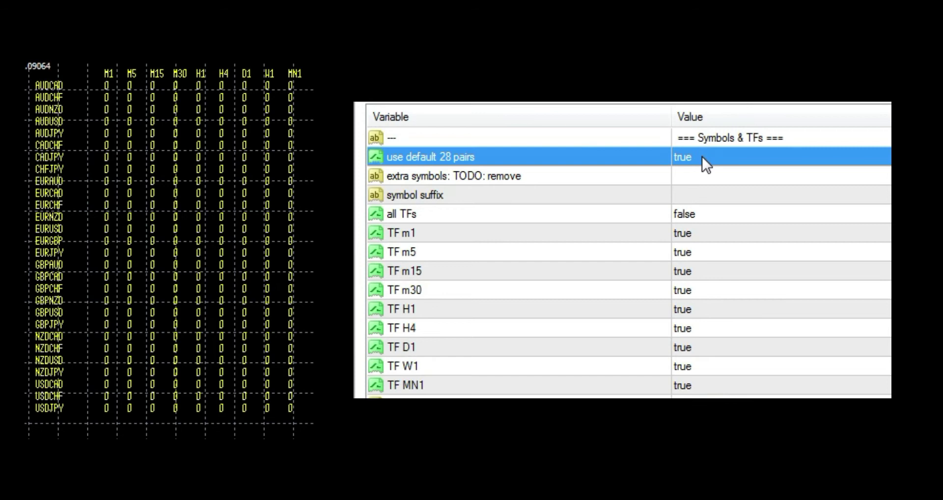
click(702, 156)
click(707, 159)
click(704, 175)
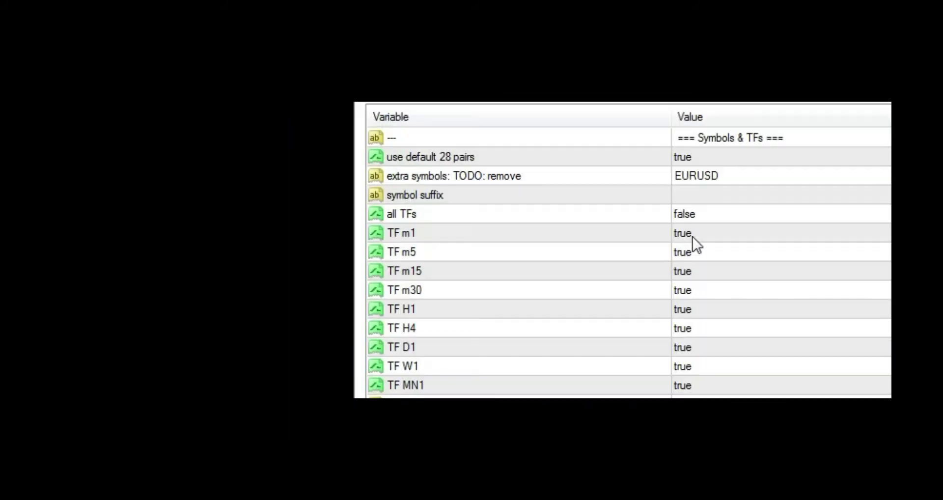
double_click(740, 178)
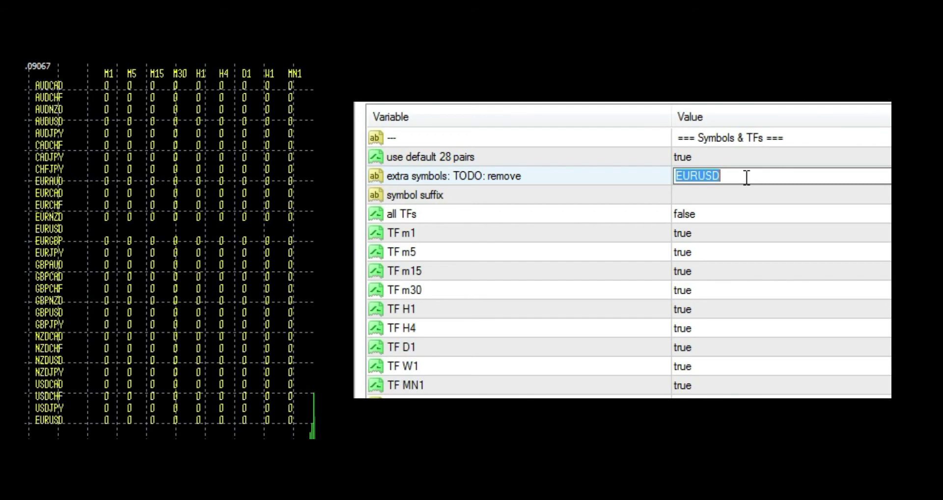
key(End)
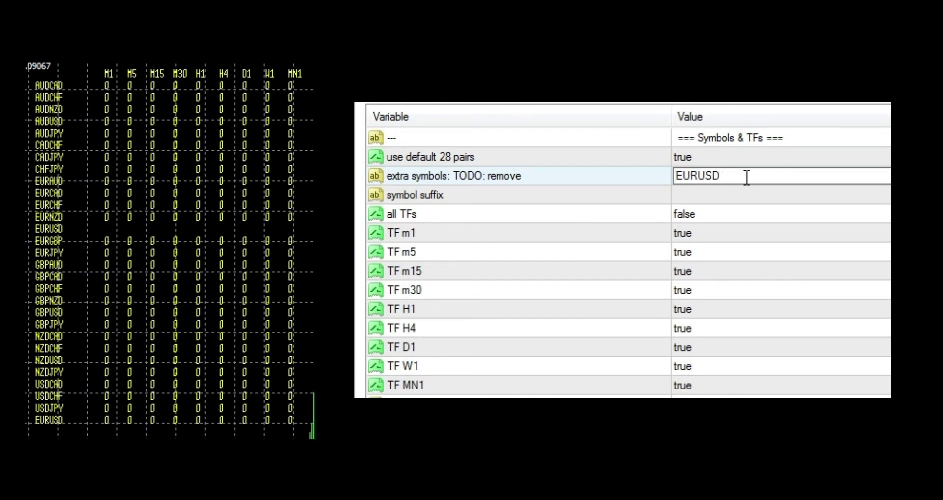
text(,AUDUSD)
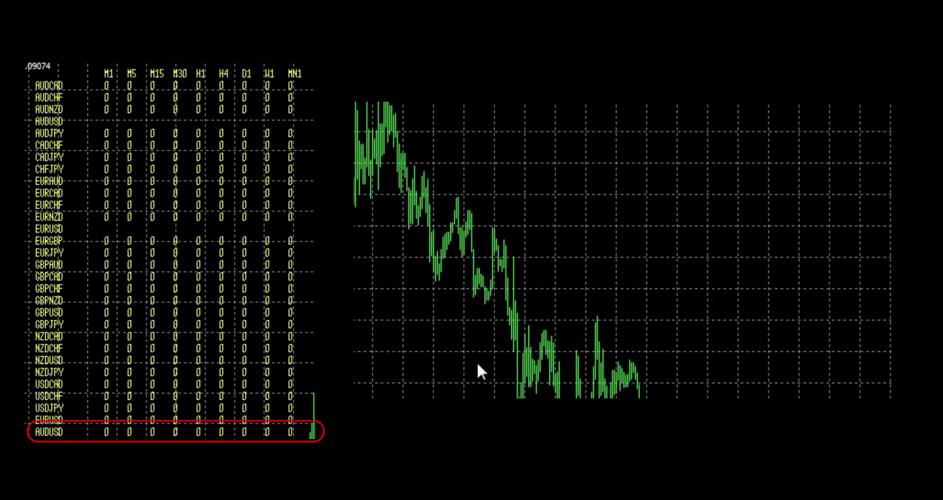
- Switch use default 28 pairs to false once more so only EURUSD and AUDUSD remain
right_click(476, 362)
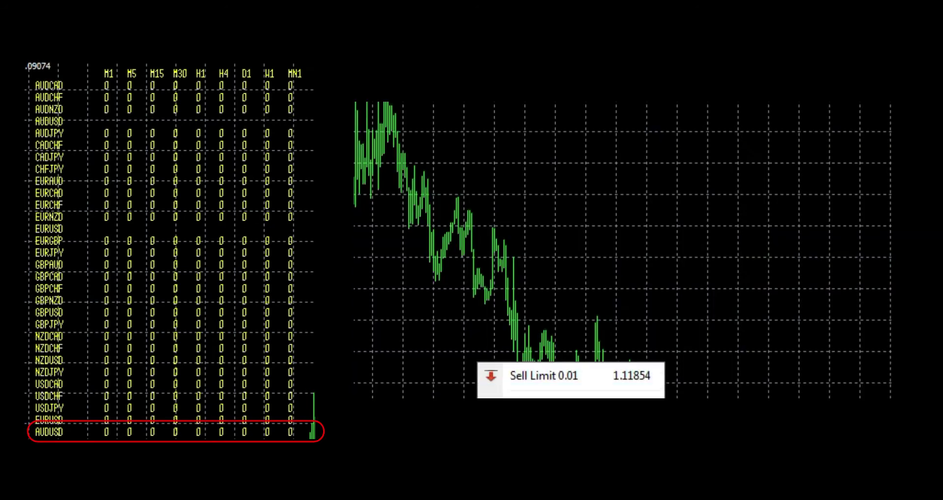
click(687, 284)
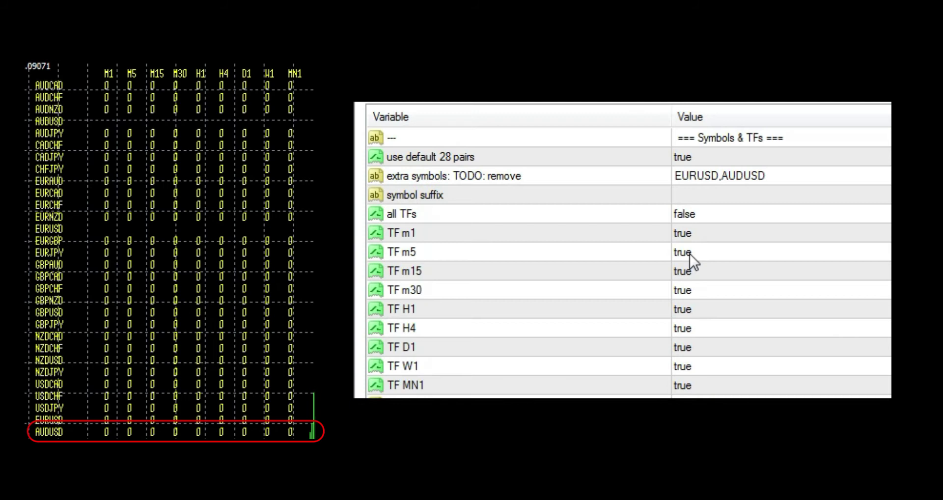
click(748, 156)
click(741, 157)
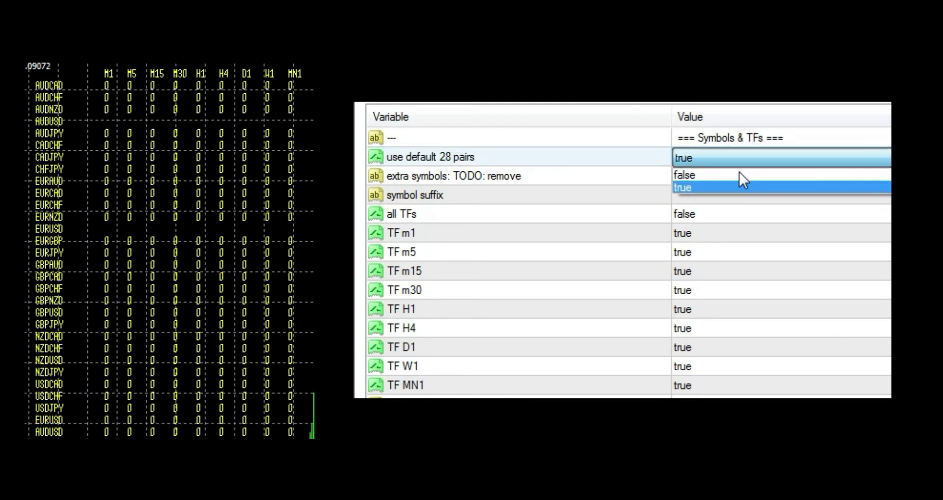
click(738, 174)
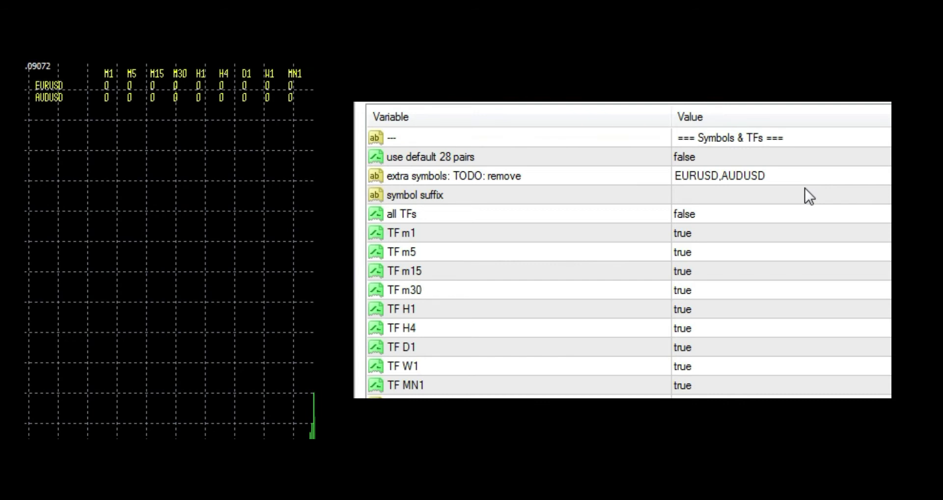
- Append ,XAUUSD to the extra symbols, making it EURUSD,AUDUSD,XAUUSD
click(814, 179)
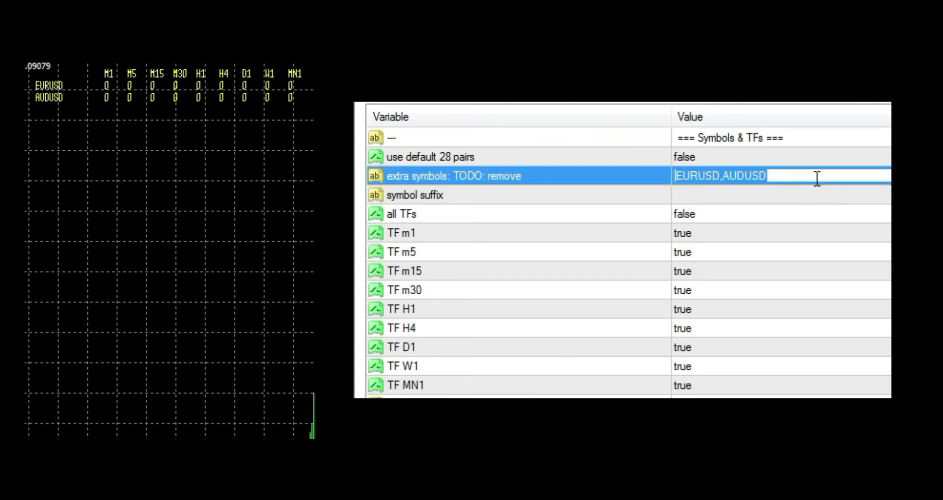
click(815, 179)
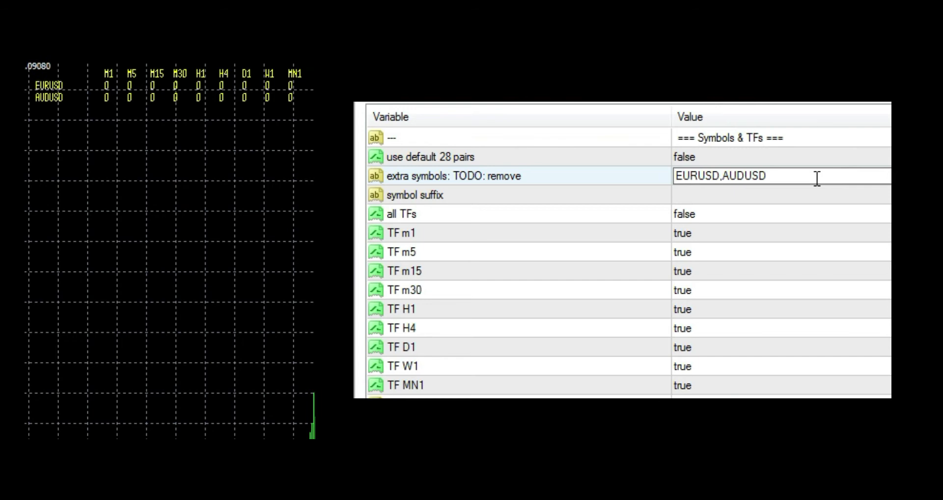
text(,XAUUSD)
key(Return)
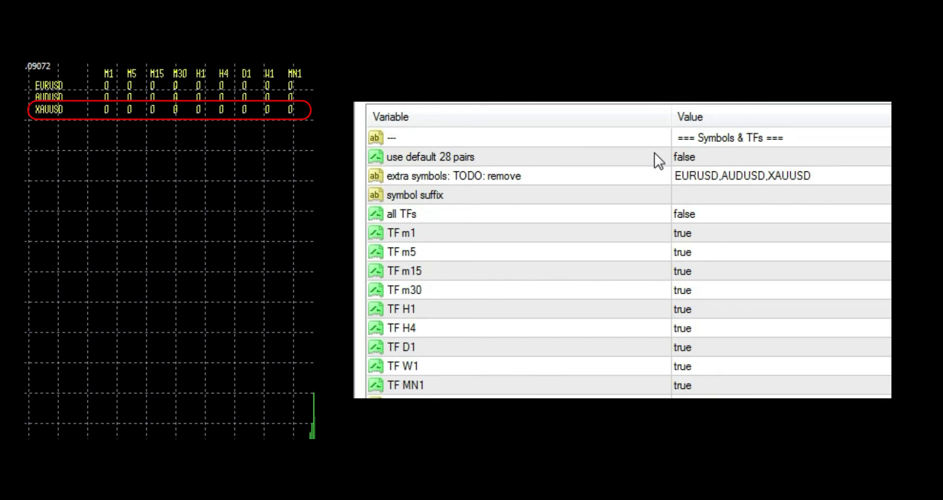
- Set use default 28 pairs to true and delete EURUSD and AUDUSD, leaving only XAUUSD
click(718, 161)
click(718, 161)
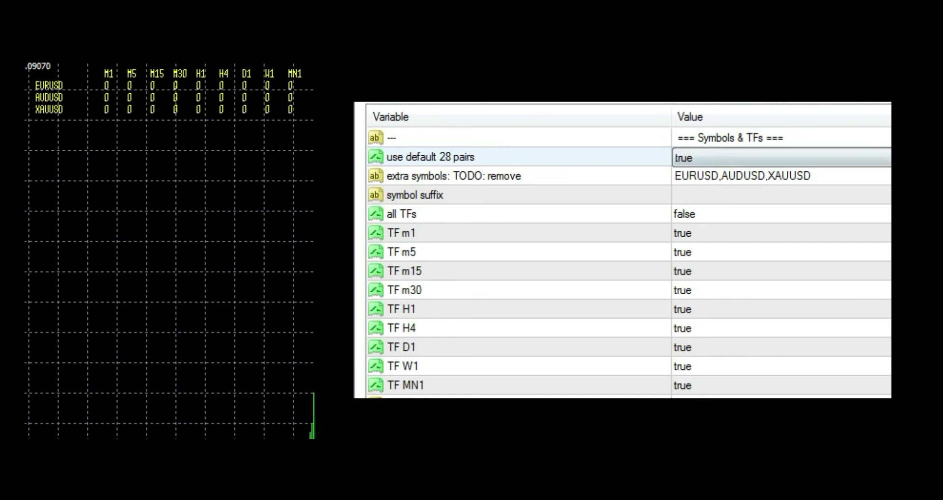
click(778, 175)
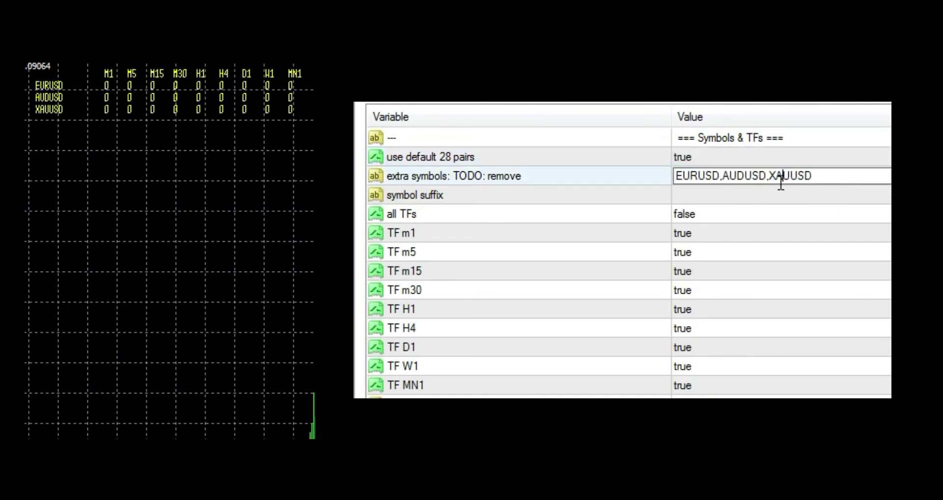
drag(768, 176, 589, 192)
key(Delete)
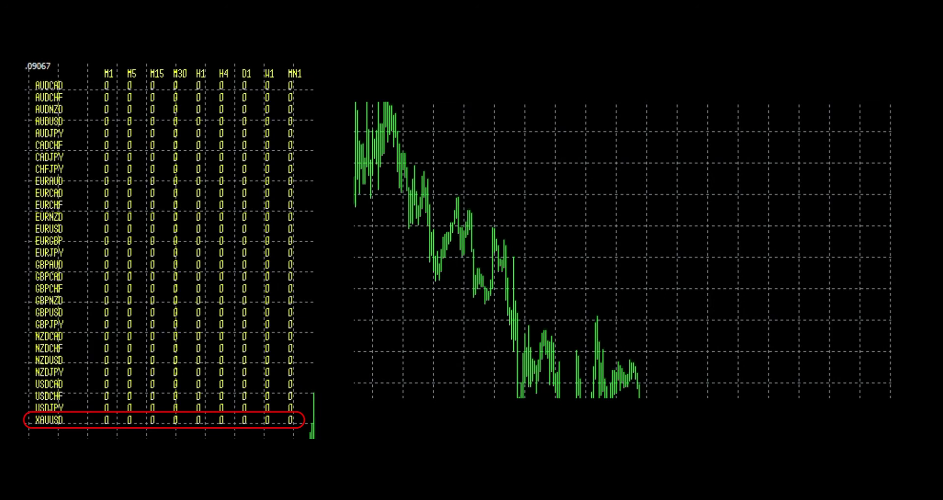
- Reopen the scanner's properties, enter 'a' as the symbol suffix and apply
right_click(662, 208)
mouse_move(719, 283)
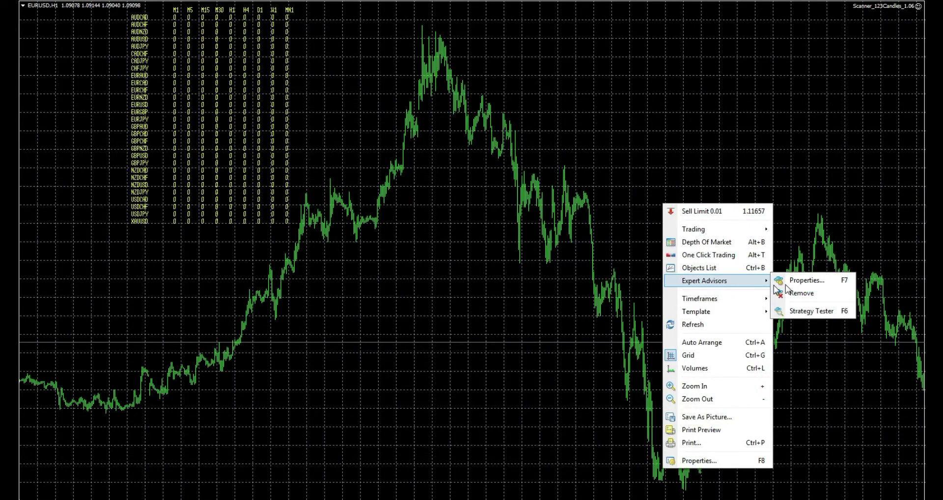
click(792, 280)
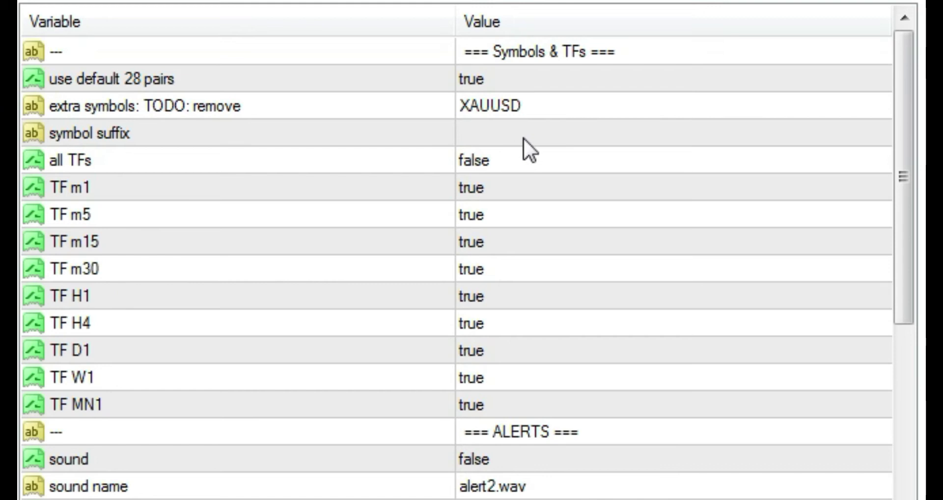
double_click(535, 134)
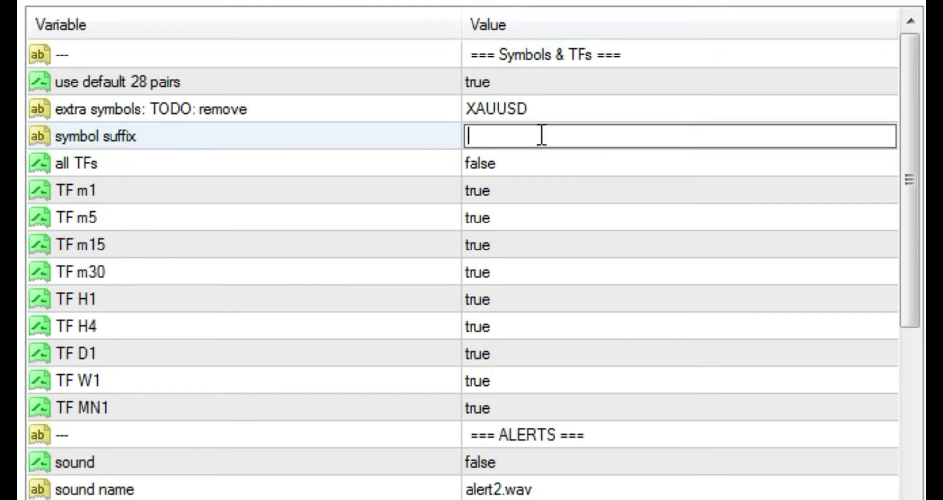
text(a)
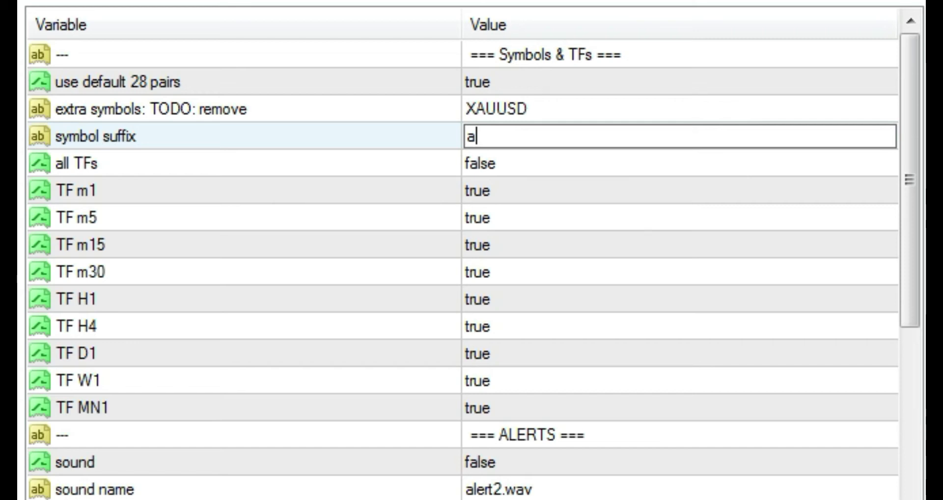
key(Return)
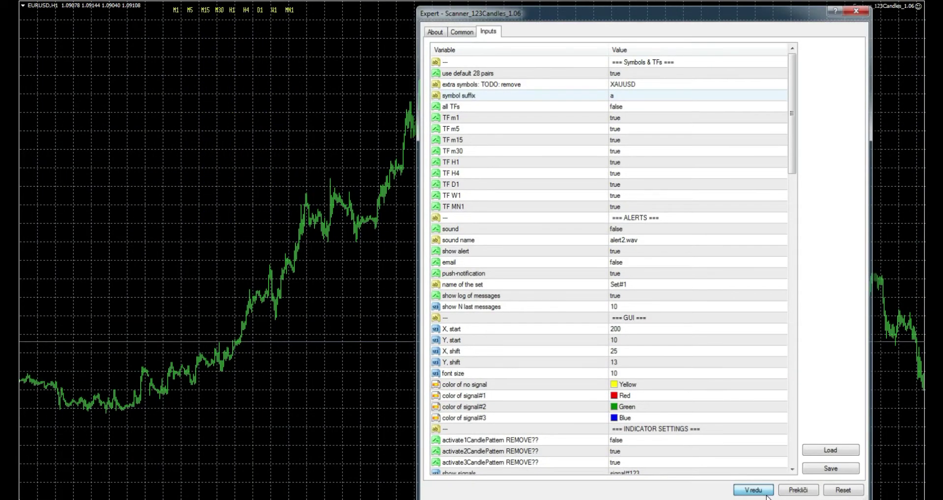
click(756, 490)
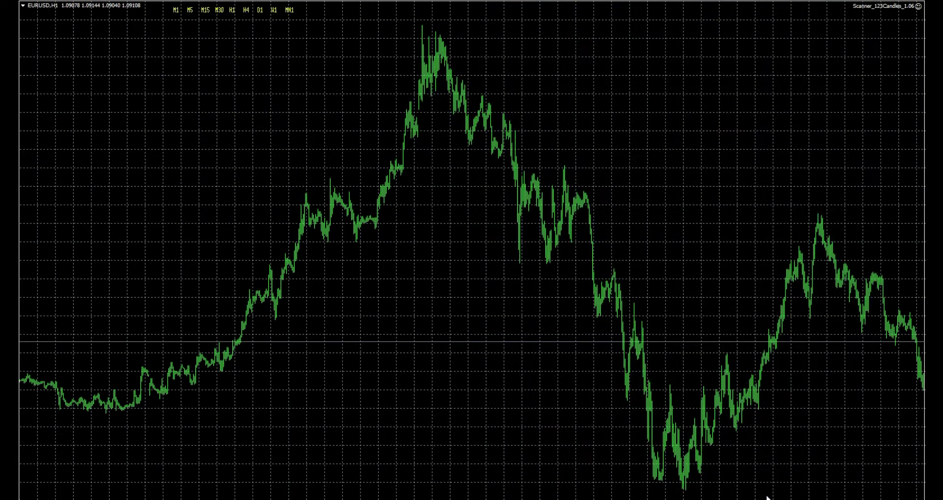
- Reopen the scanner's properties, empty the symbol suffix and set all TFs to true
right_click(688, 216)
mouse_move(736, 292)
click(830, 291)
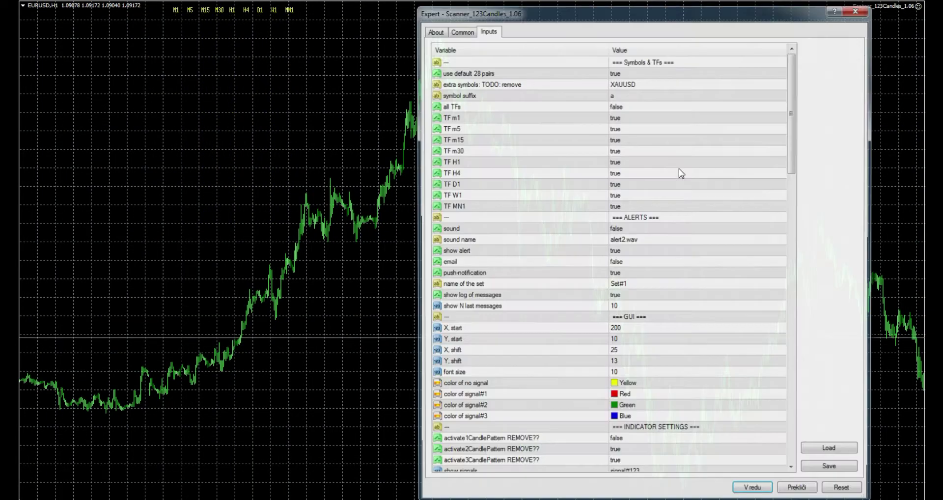
double_click(638, 93)
double_click(640, 106)
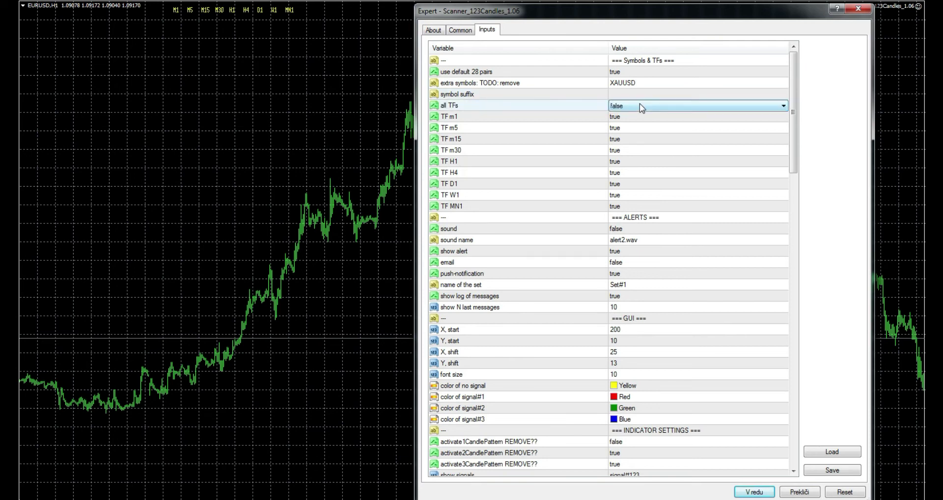
click(639, 105)
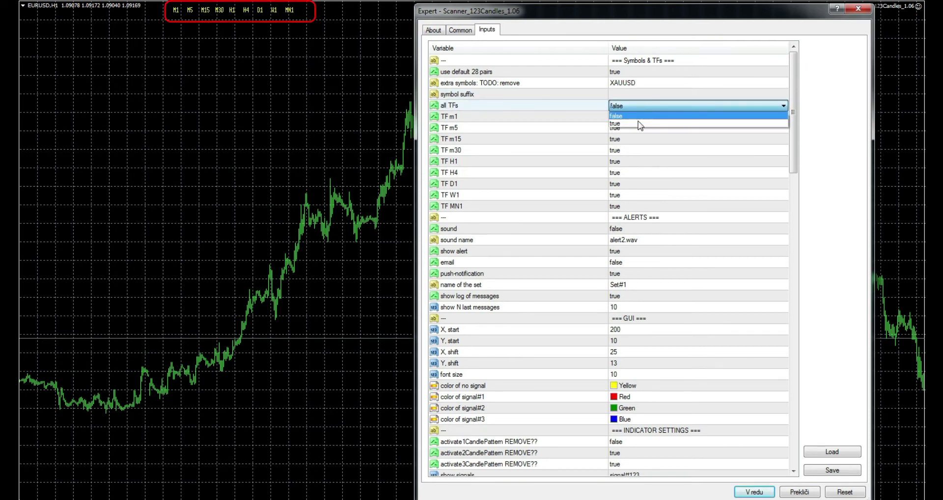
click(638, 124)
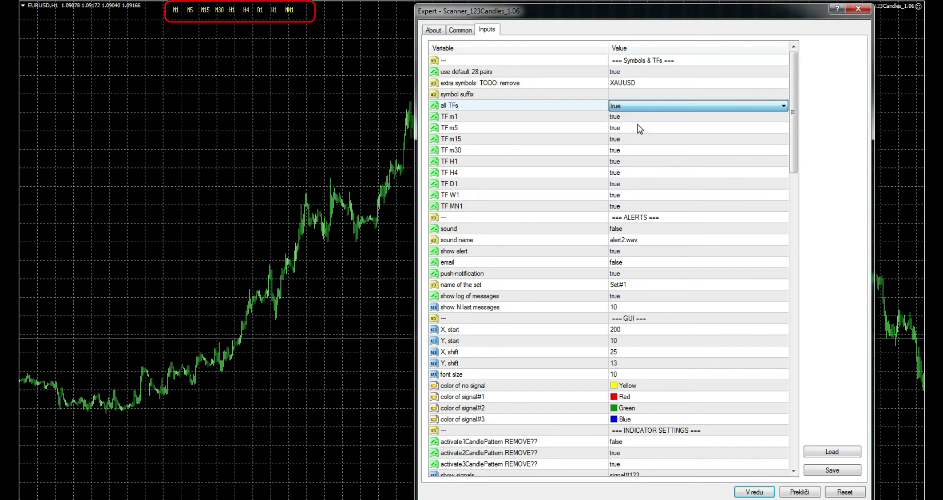
click(637, 107)
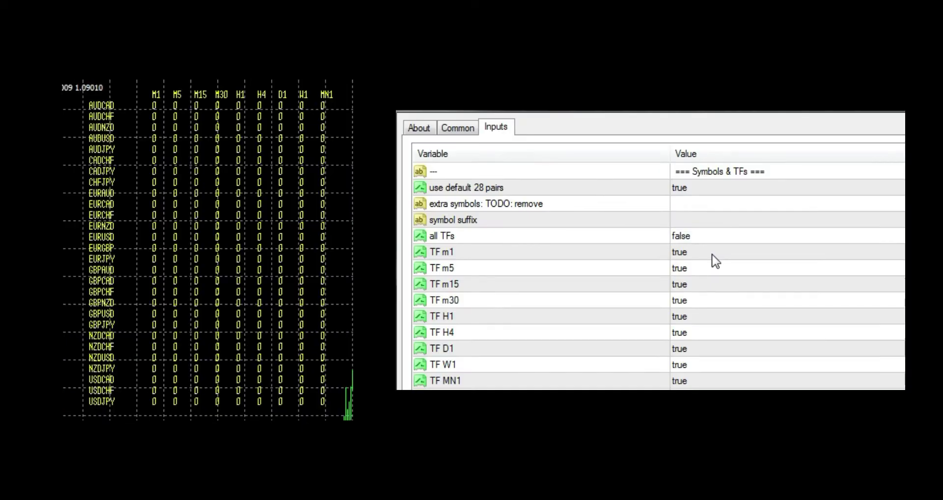
- Keep TF m1 true and turn off the MN1, W1 and D1 timeframes
click(712, 254)
click(712, 254)
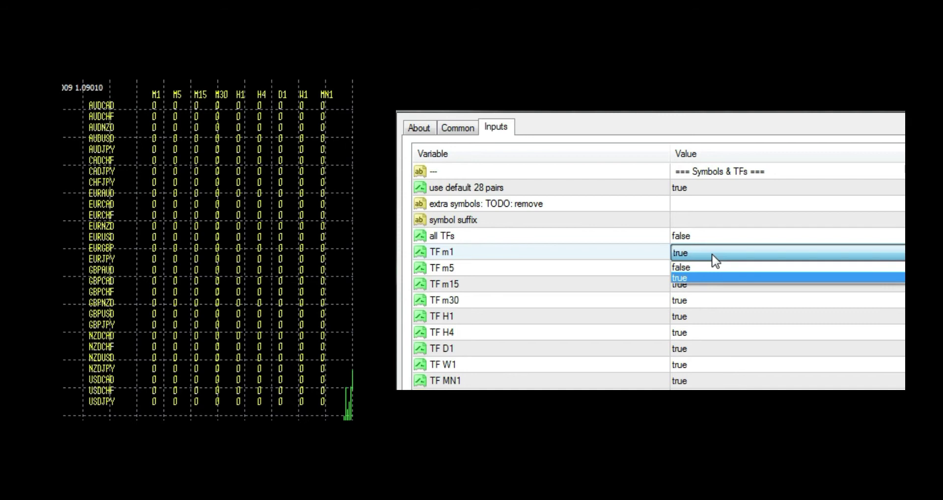
click(715, 279)
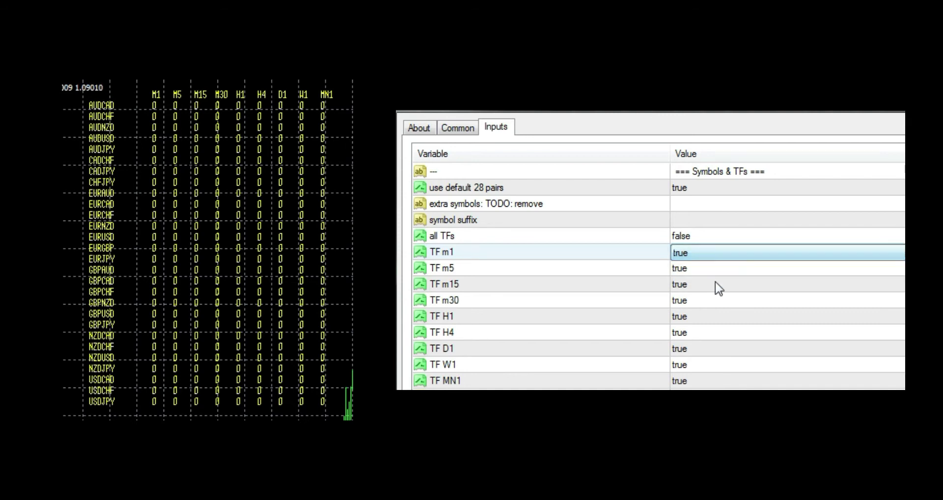
click(715, 300)
click(715, 310)
click(707, 380)
click(701, 365)
click(687, 348)
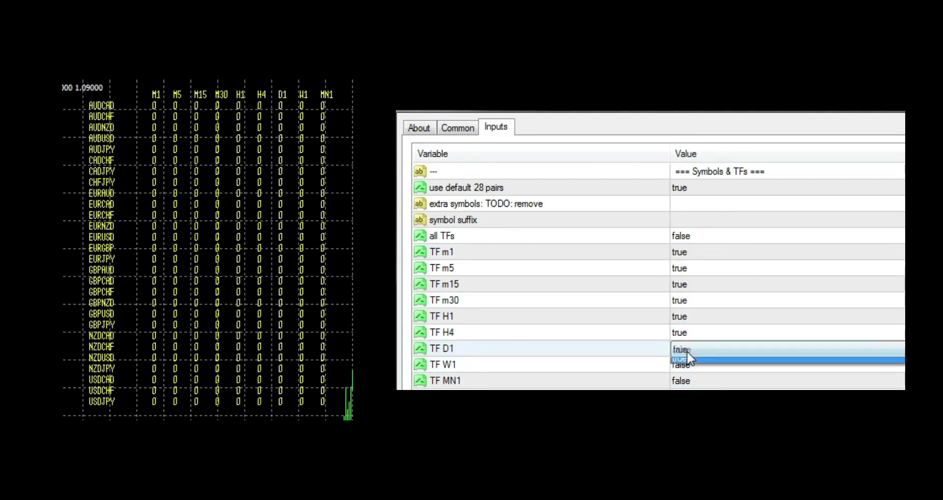
click(688, 364)
- Turn off the H4, H1, m30, m15 and m5 timeframes and apply
click(701, 332)
click(700, 345)
click(699, 316)
click(699, 328)
click(700, 300)
click(702, 284)
click(704, 268)
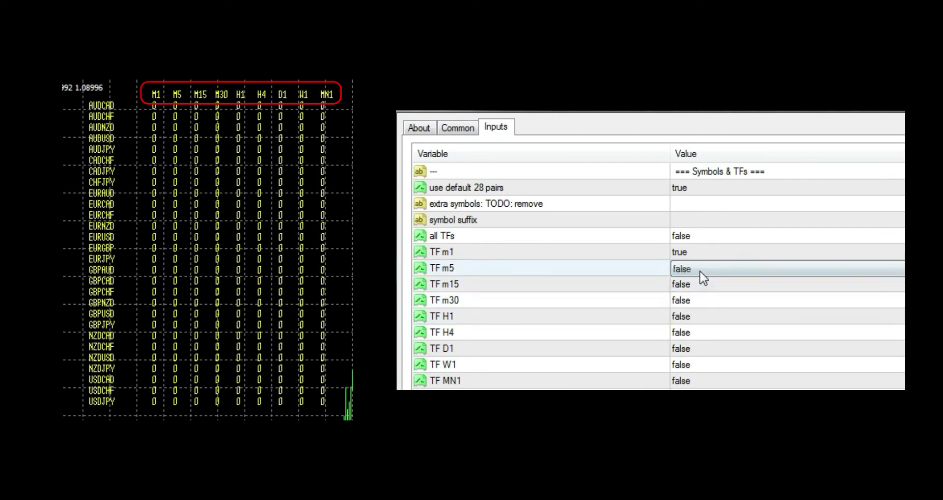
key(Return)
- Reopen the scanner's inputs, set TF m30 to true and apply
right_click(685, 243)
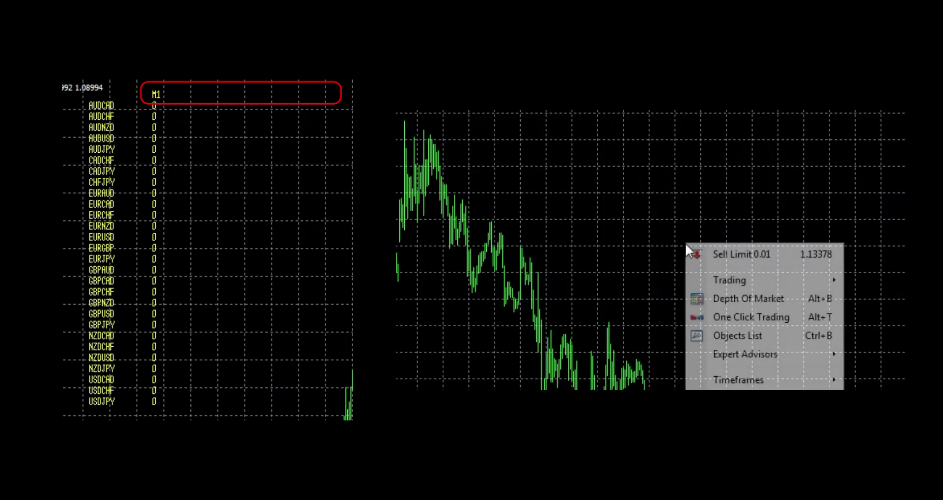
mouse_move(785, 354)
click(868, 354)
click(687, 301)
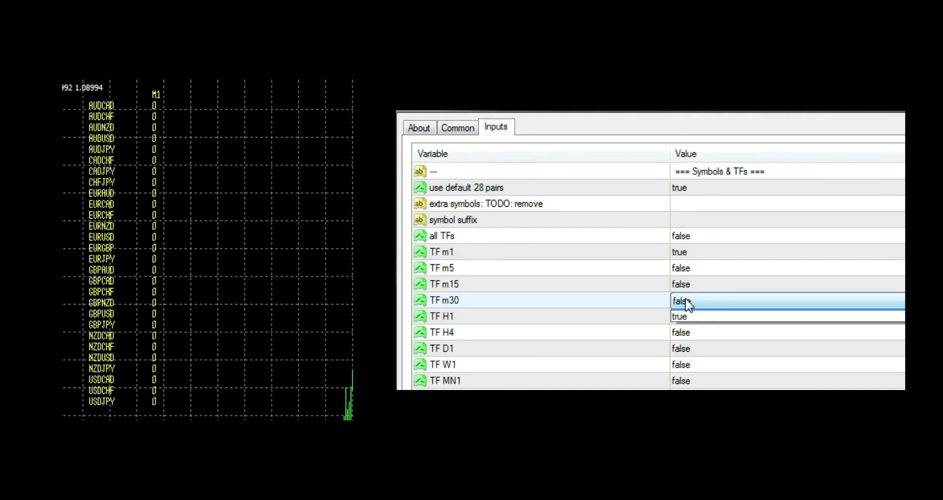
click(684, 323)
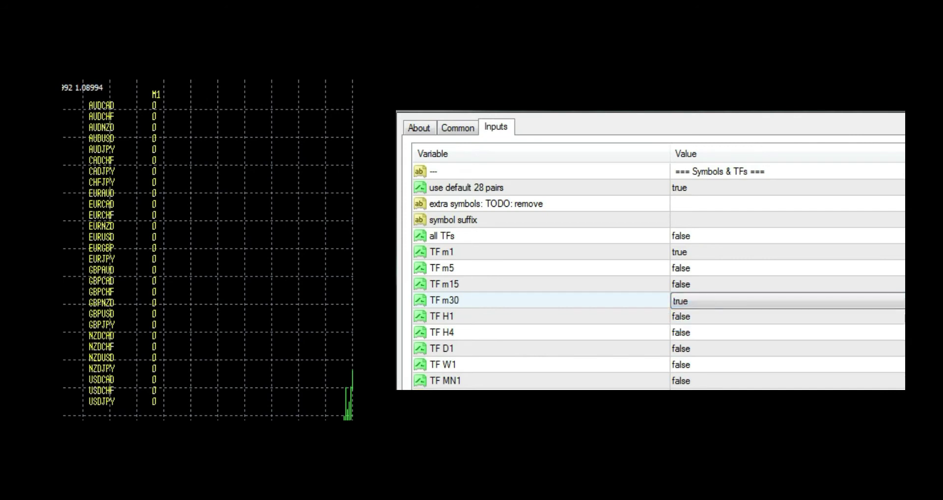
key(Return)
- Reopen the scanner's inputs, set all TFs to true and apply
right_click(691, 270)
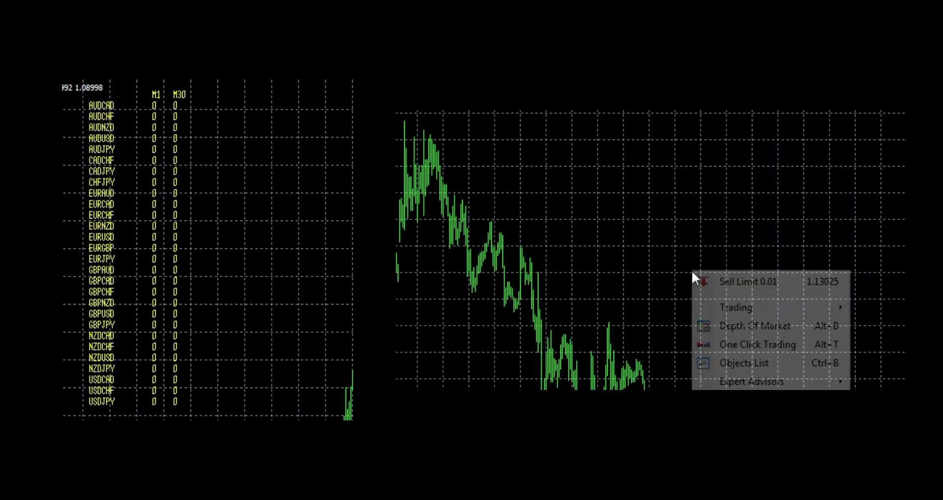
mouse_move(786, 381)
click(871, 382)
click(715, 236)
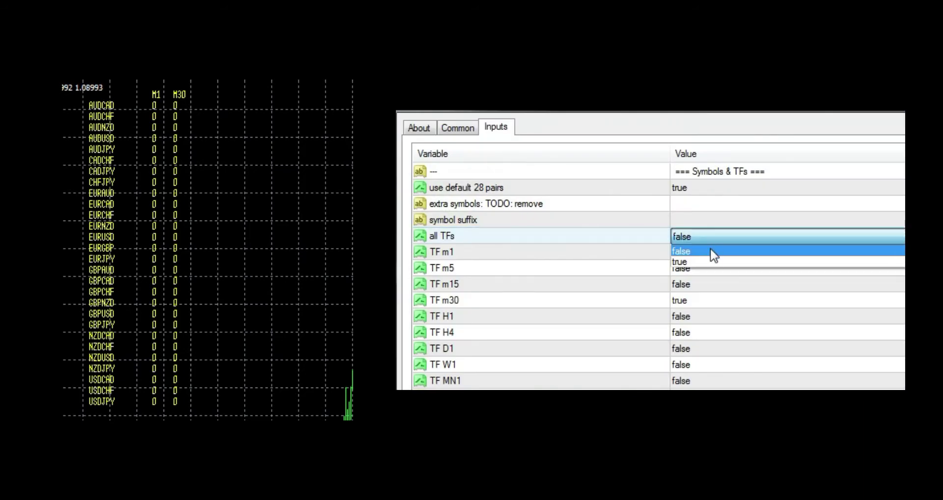
click(707, 262)
key(Return)
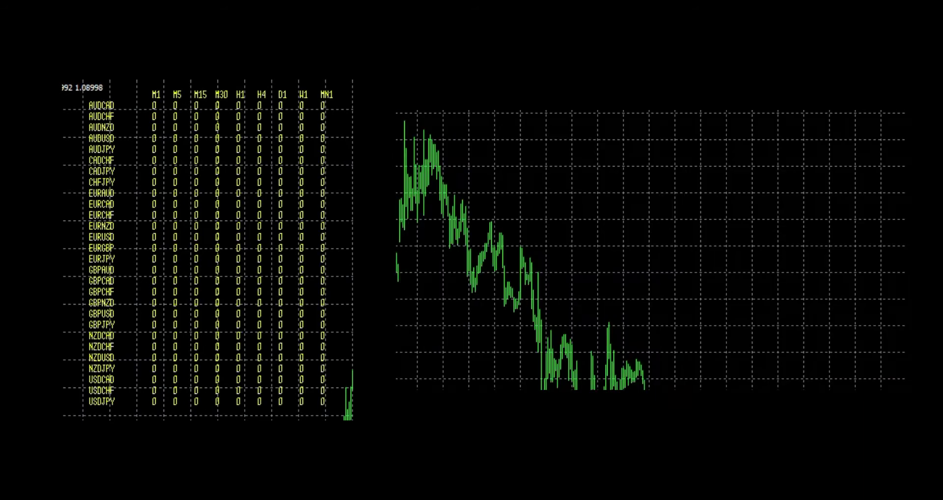
- Reopen the scanner's inputs, set all TFs back to false and TF m5 to true
right_click(677, 325)
click(858, 437)
click(711, 240)
click(710, 240)
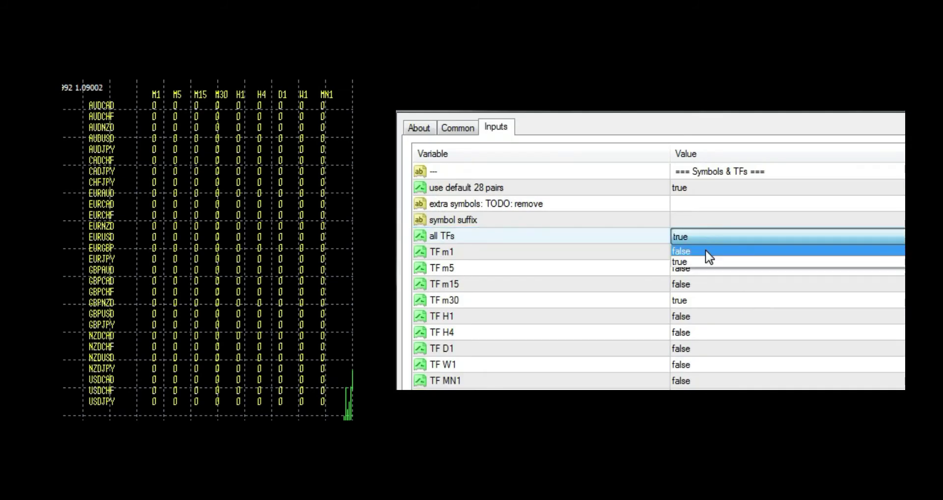
click(709, 256)
click(699, 269)
click(698, 269)
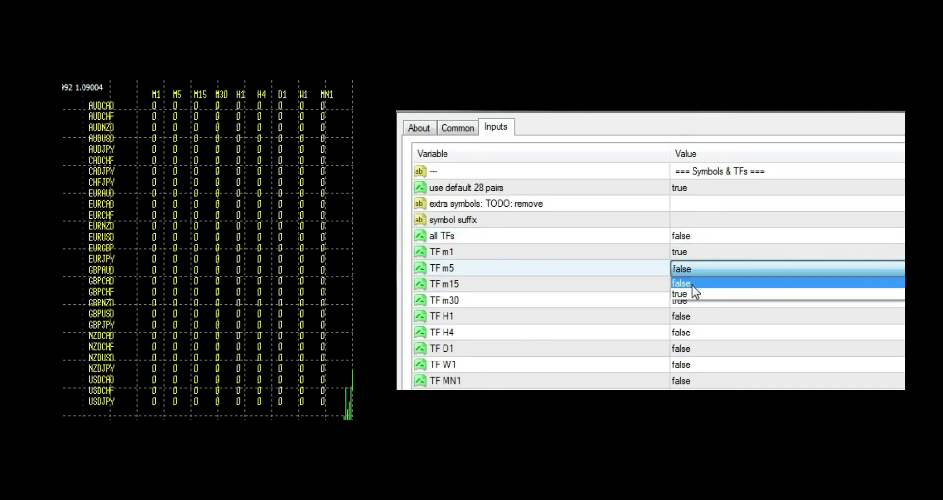
click(688, 293)
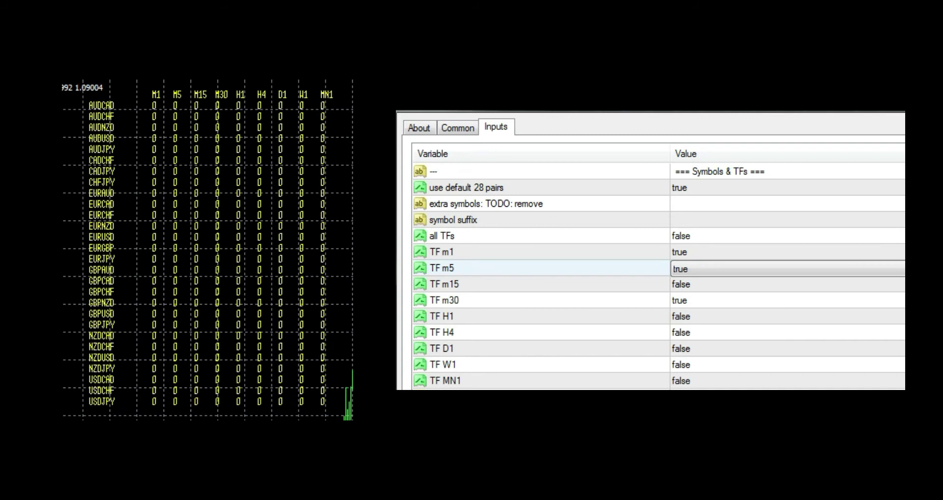
- Apply the timeframe settings, then set the table's X, start to 100 and finally 300
key(Return)
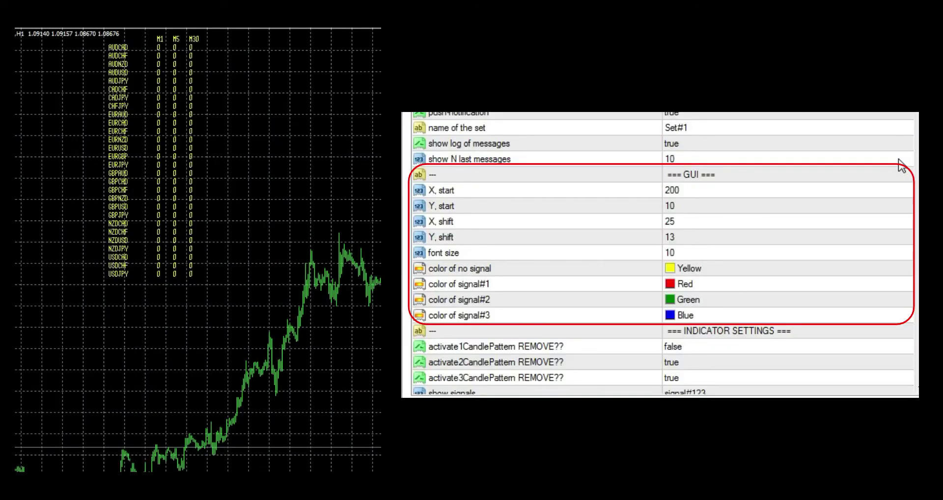
click(695, 196)
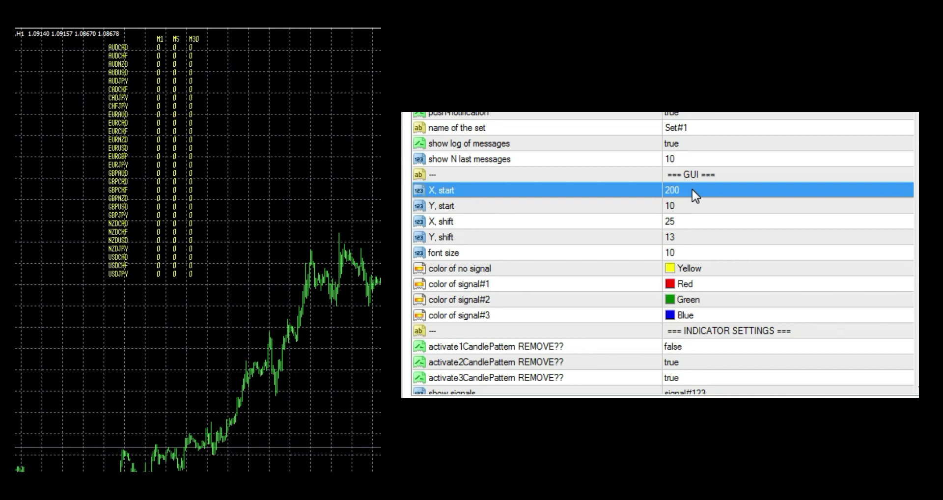
click(695, 196)
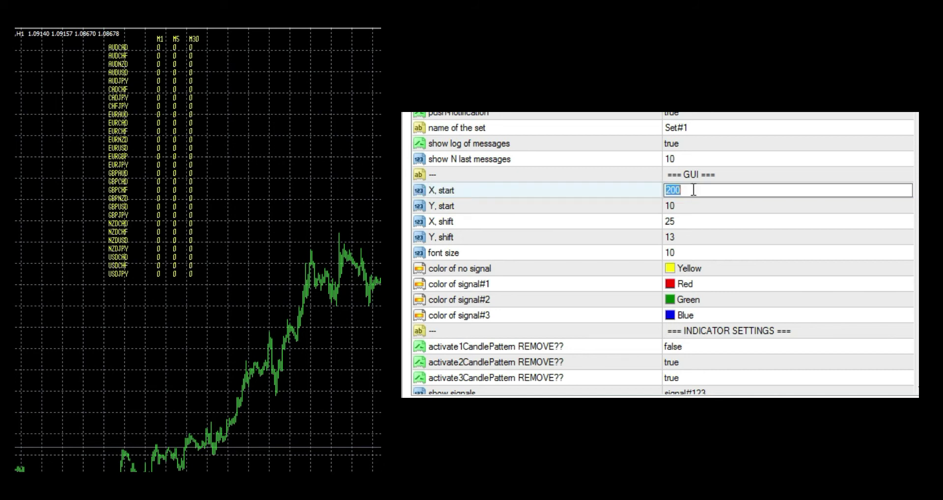
text(100)
key(Return)
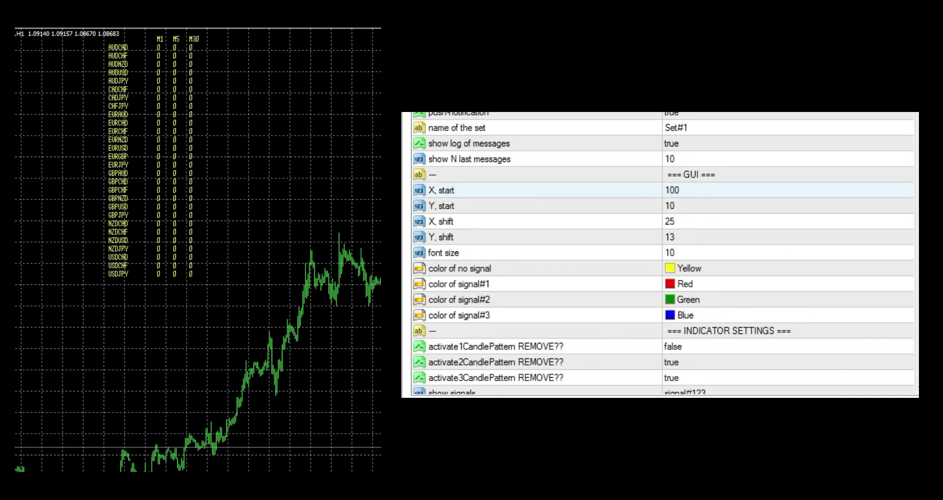
click(714, 191)
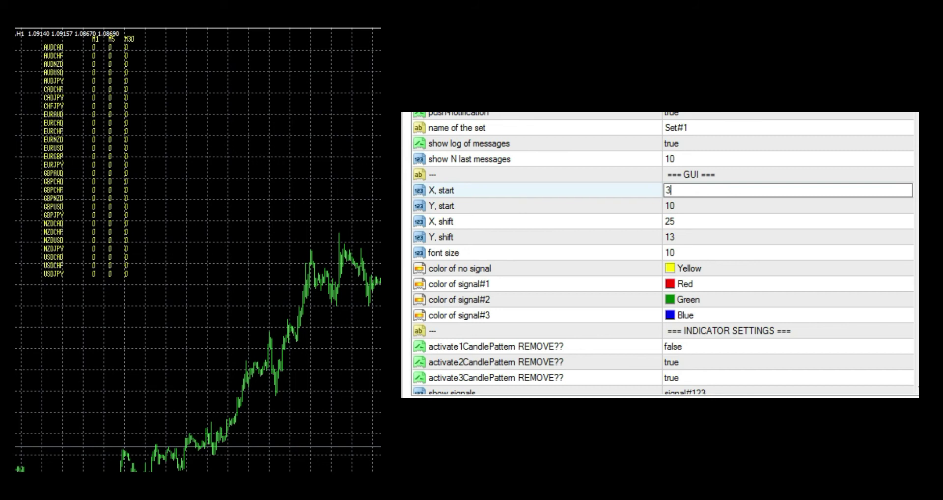
text(300)
key(Return)
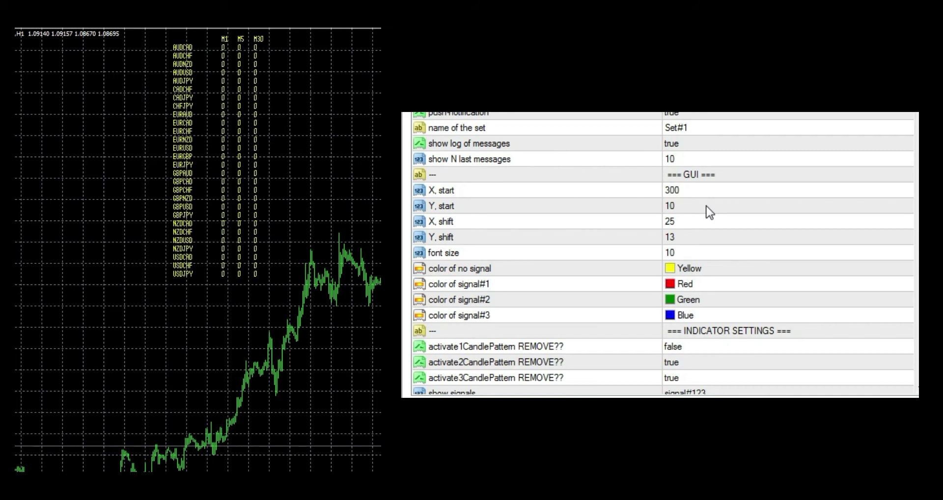
- Lower the scanner table's Y, start to 50, after first trying 20
click(705, 206)
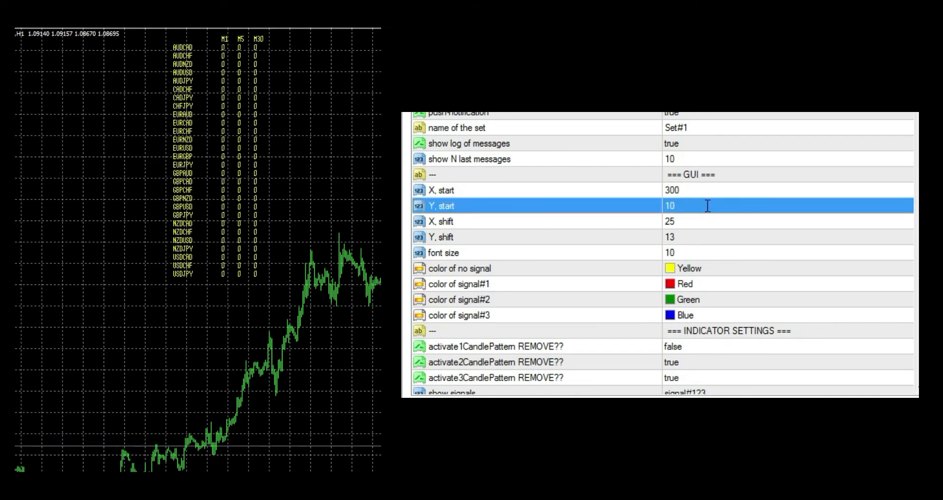
text(20)
key(Return)
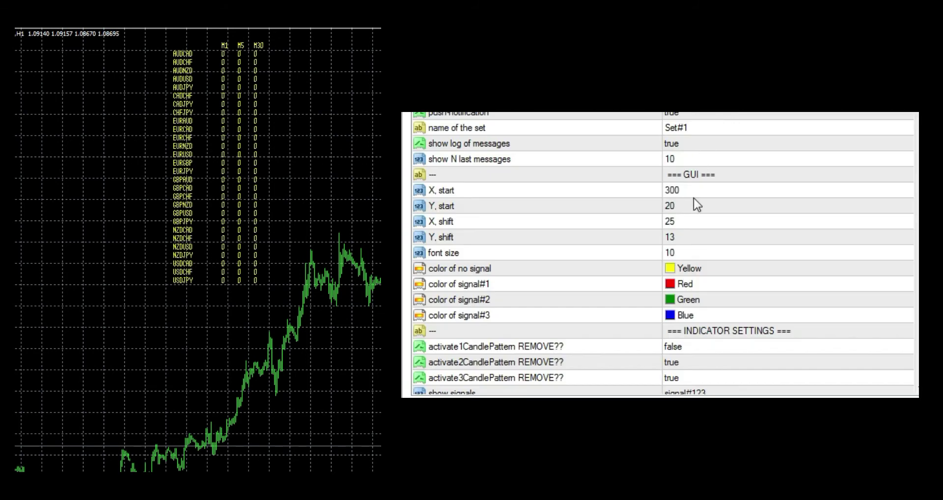
click(694, 205)
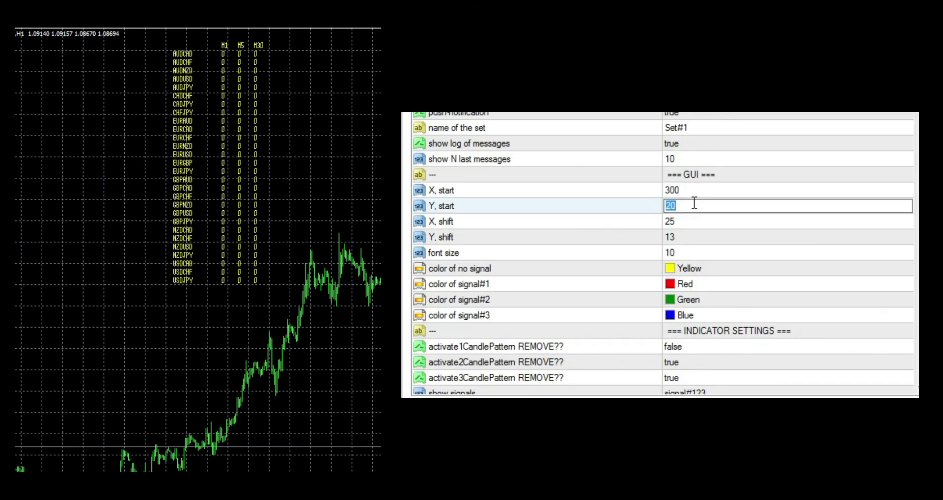
text(50)
key(Return)
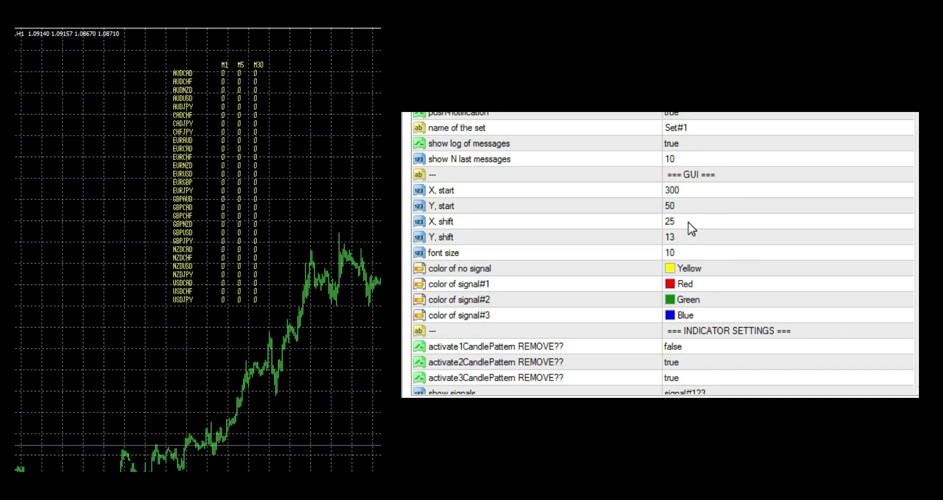
- Set the X, shift column spacing to 30, after trying 50, and apply
click(687, 221)
text(50)
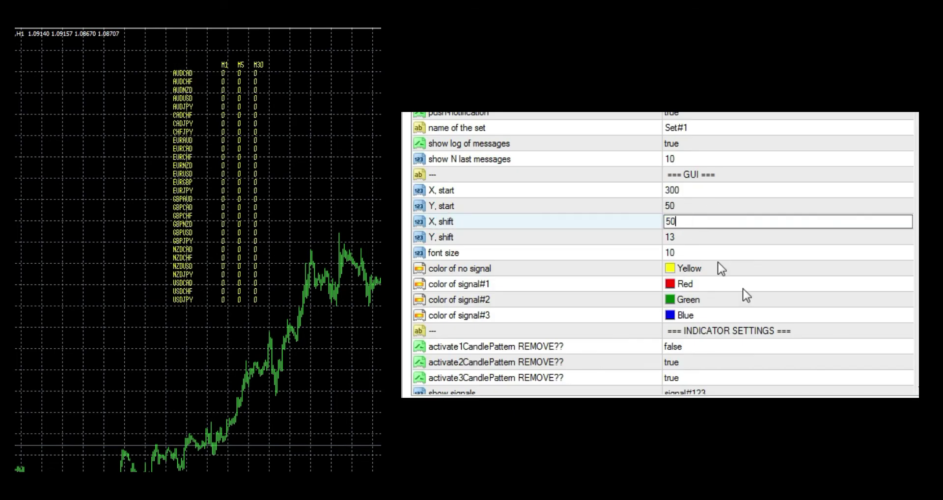
key(Return)
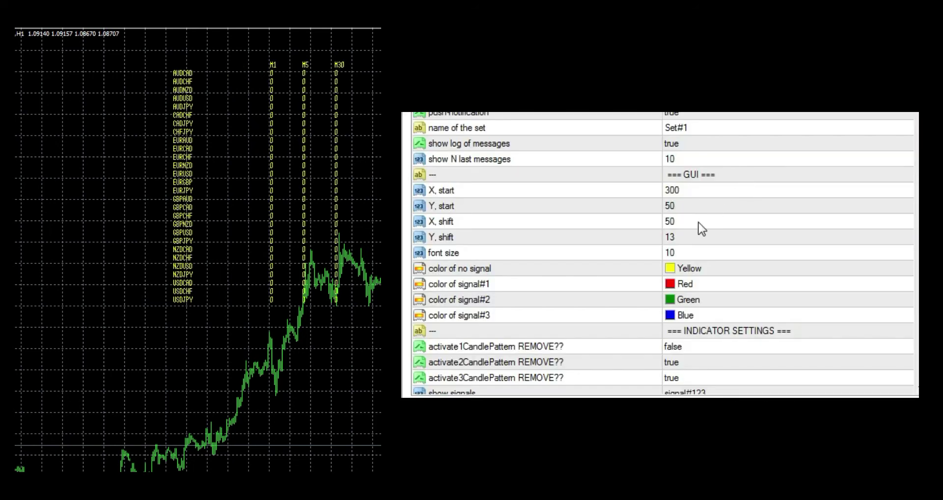
click(699, 223)
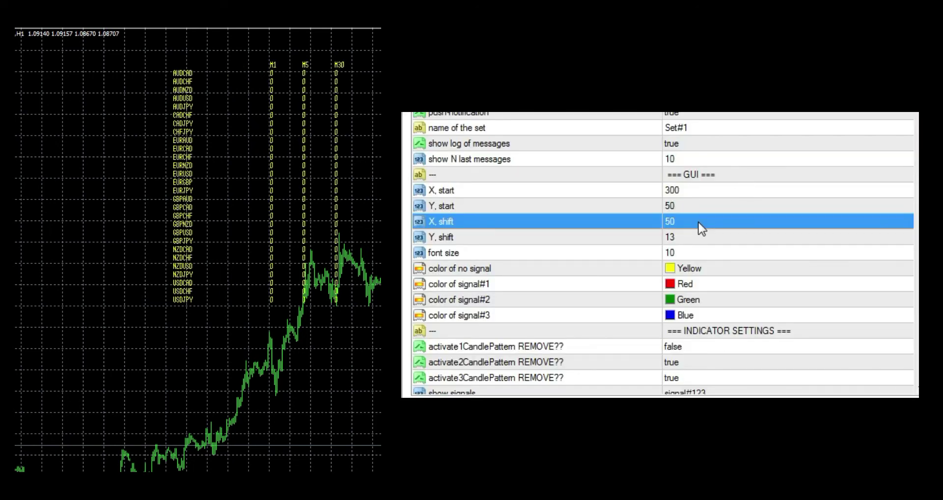
click(702, 222)
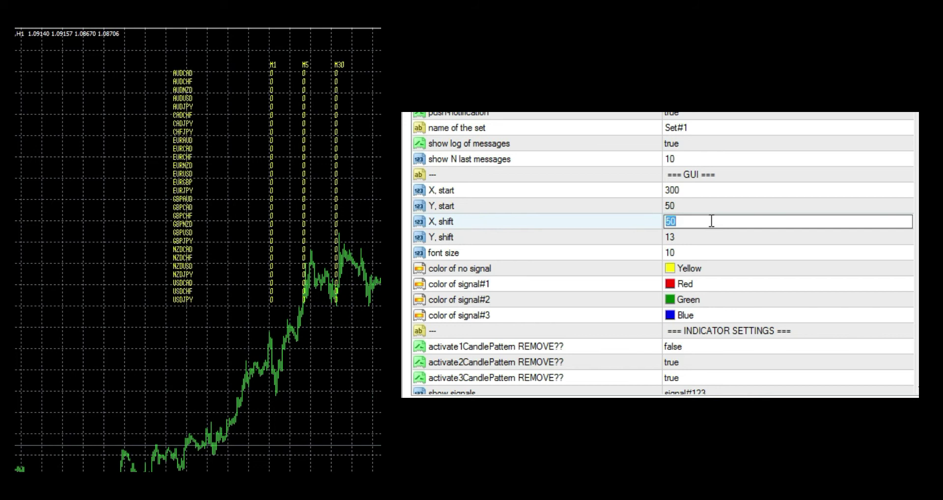
text(30)
key(Return)
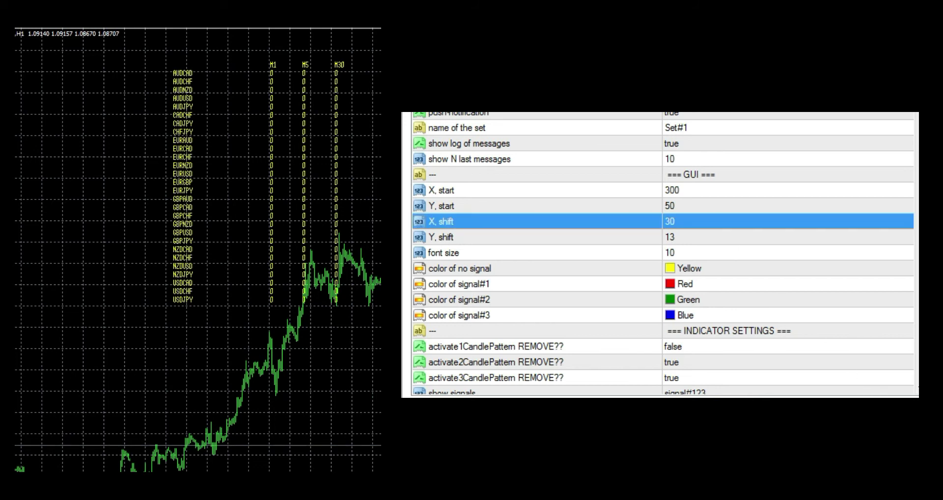
key(Return)
- Reopen the scanner inputs and try Y, shift row spacing values 20, then 10
right_click(769, 113)
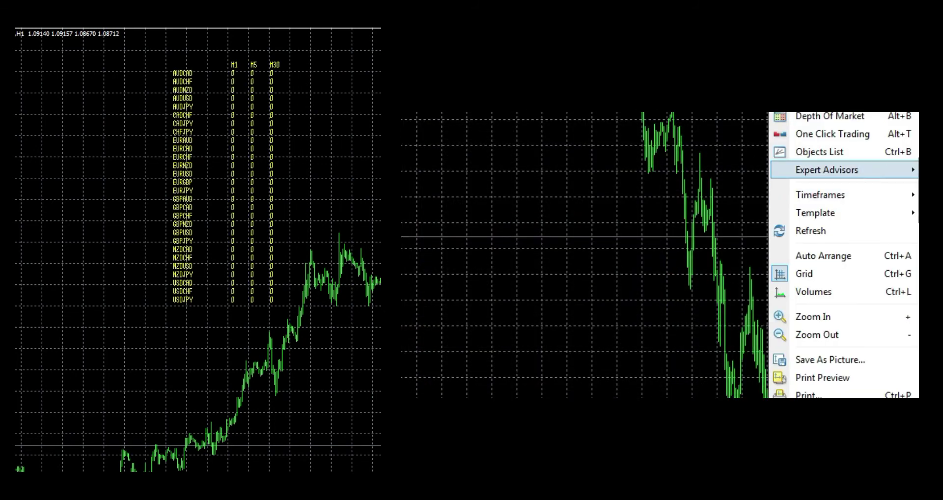
key(F7)
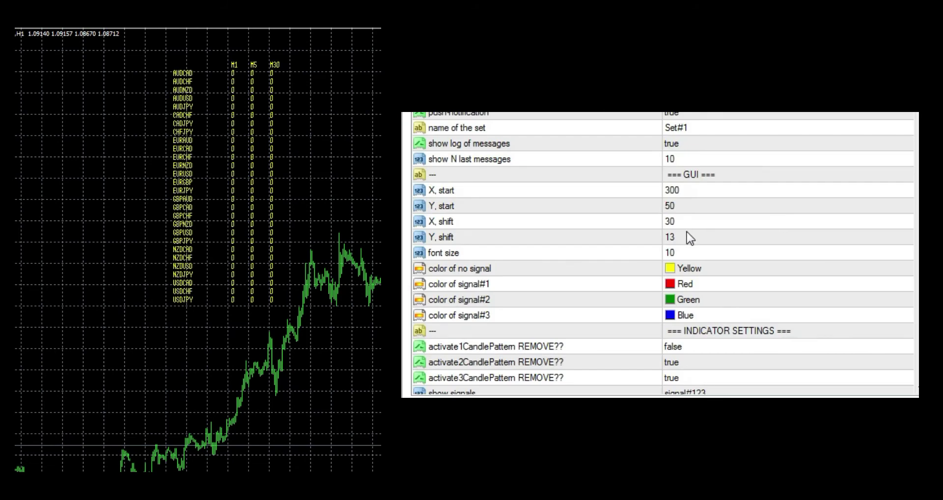
double_click(687, 234)
text(20)
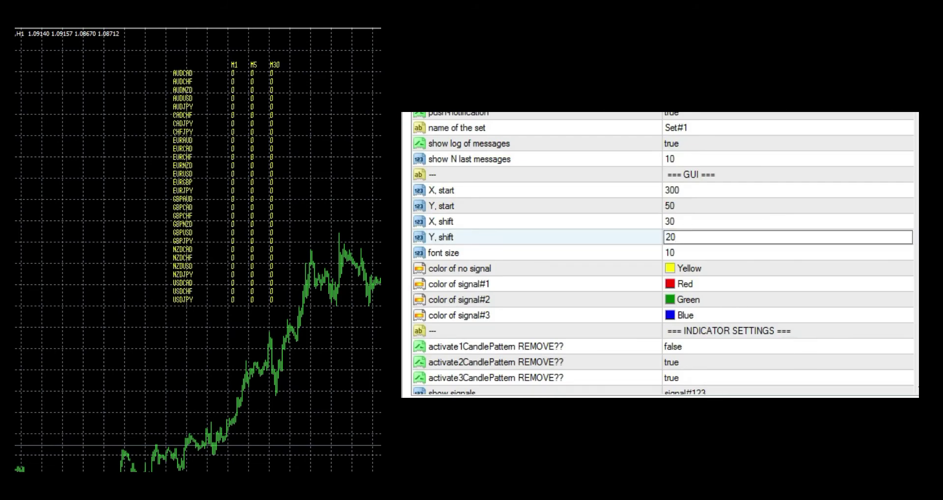
key(Return)
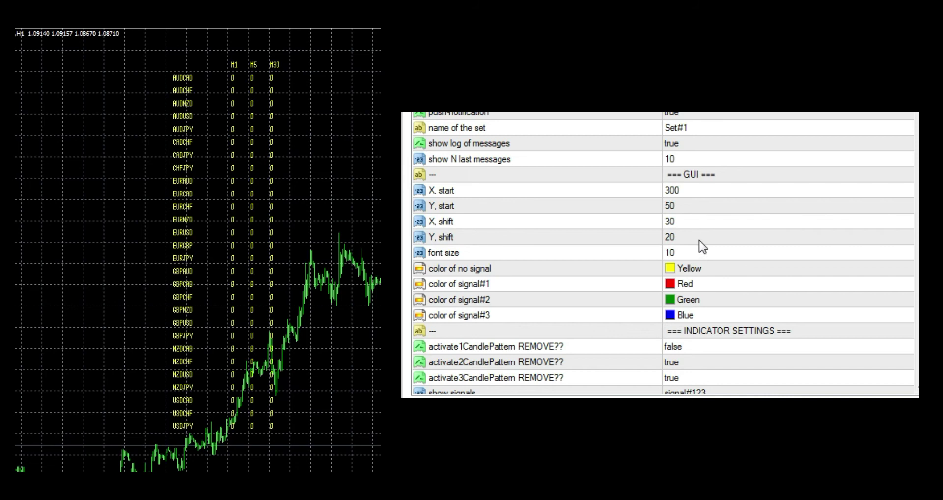
double_click(699, 238)
text(10)
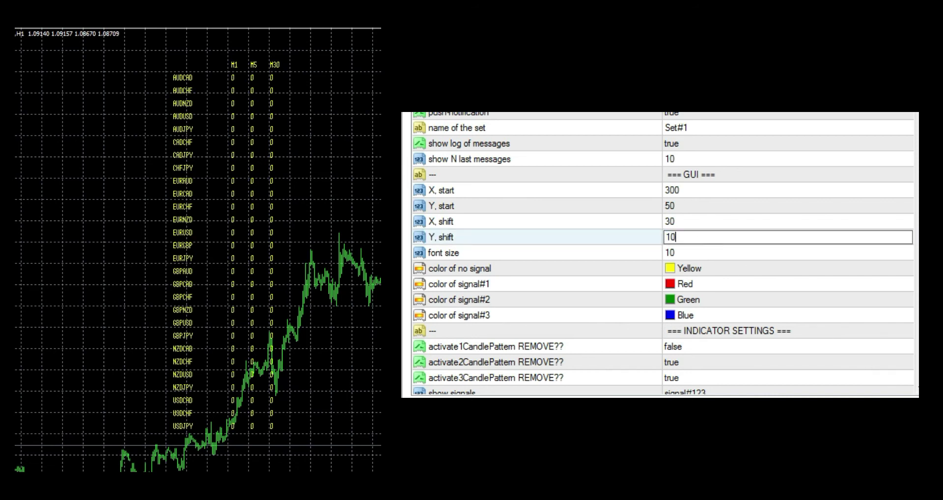
key(Return)
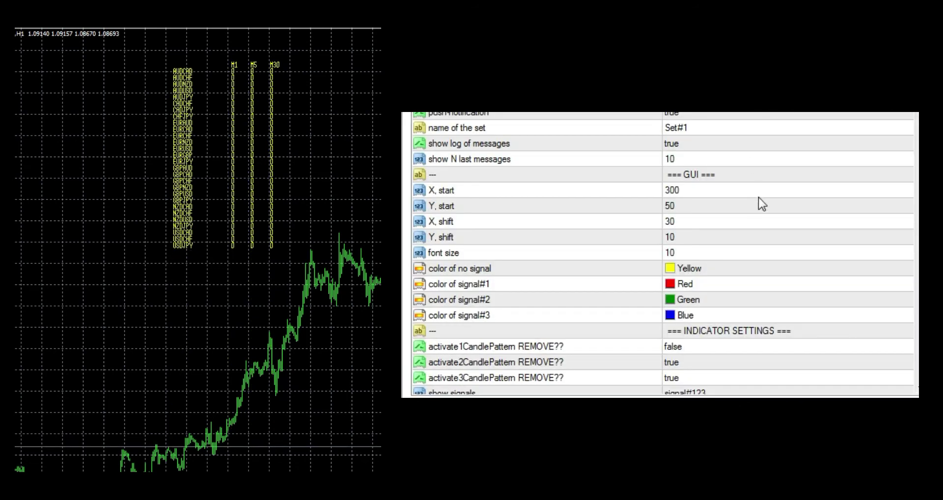
- Set font size 20, Y, shift back to 20 and X, shift to 50
double_click(703, 250)
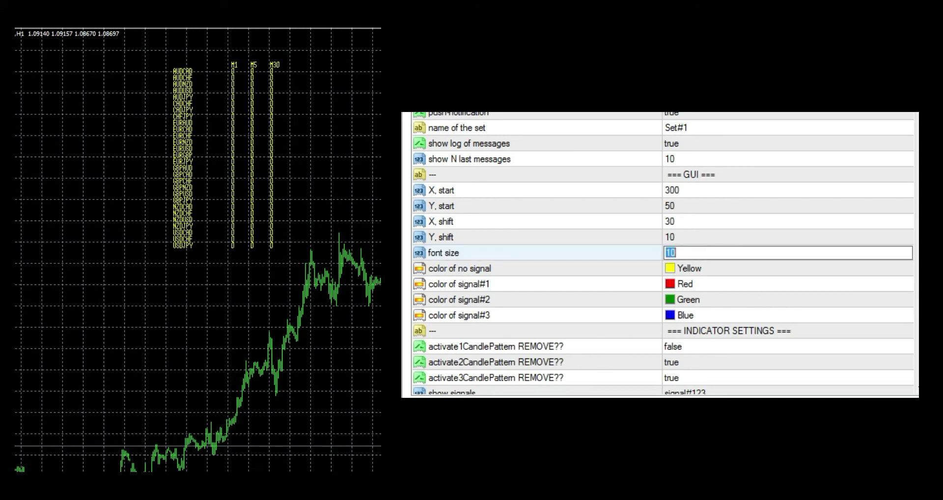
text(20)
key(Return)
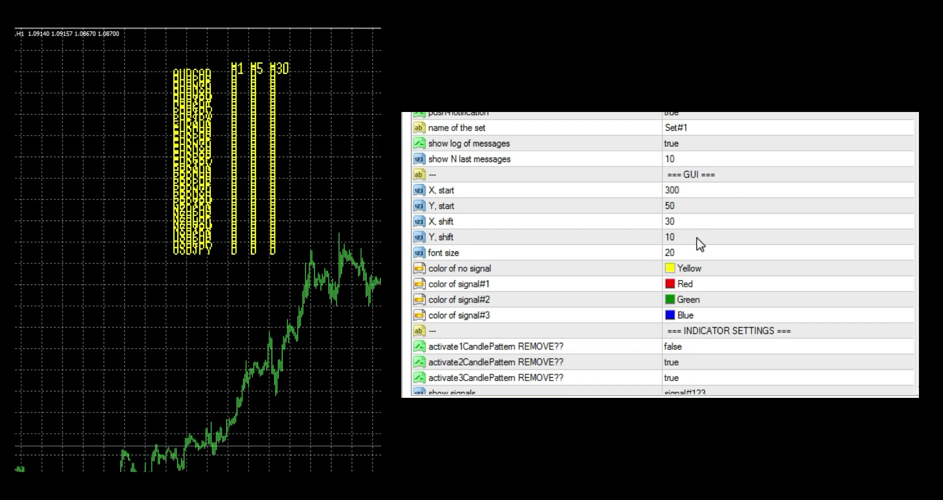
double_click(699, 238)
text(20)
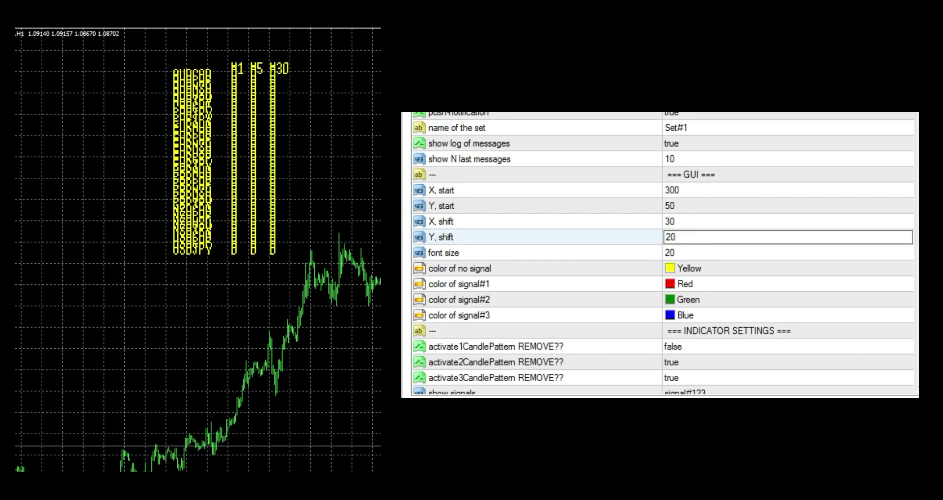
key(Return)
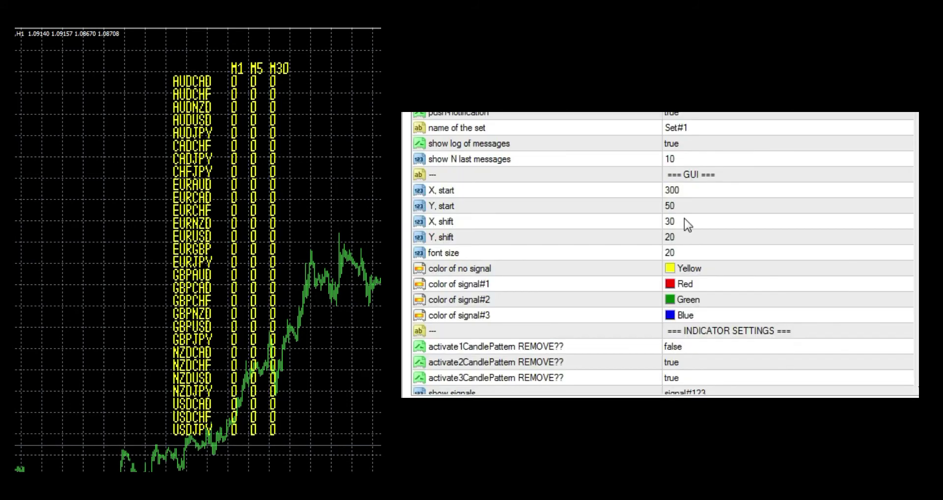
double_click(686, 221)
text(50)
key(Return)
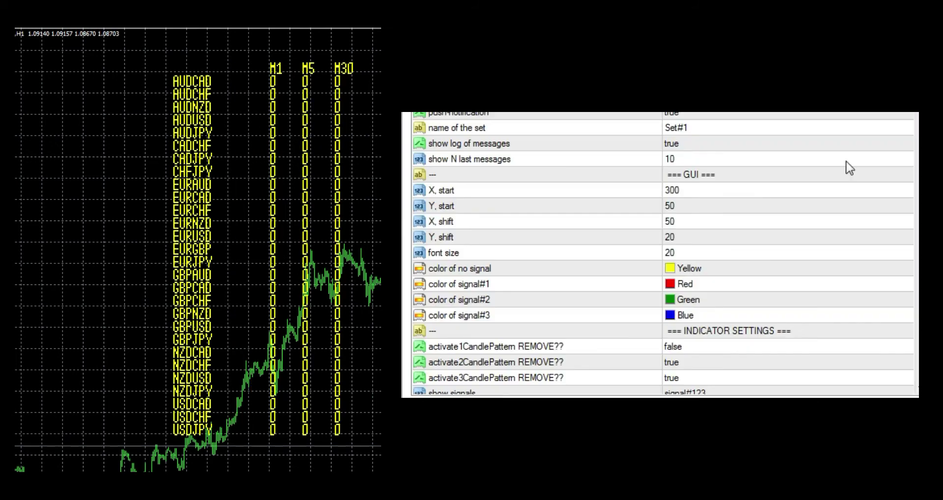
click(701, 272)
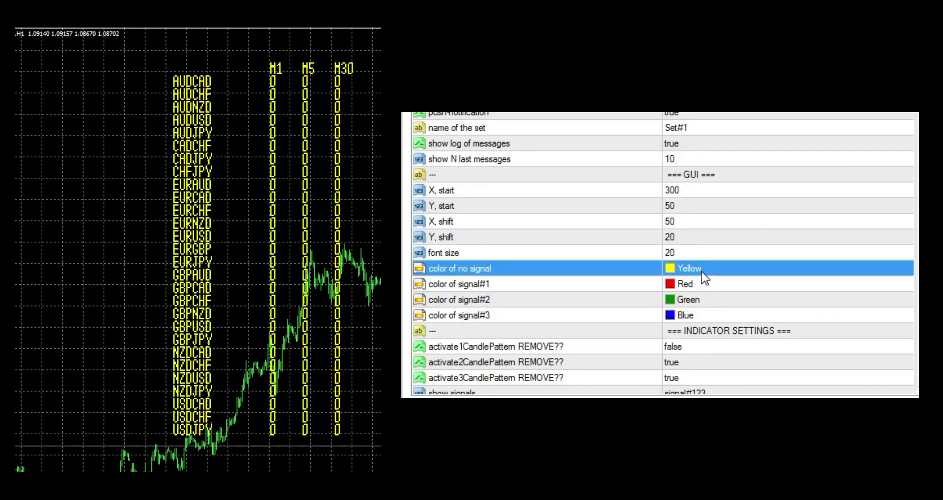
click(702, 272)
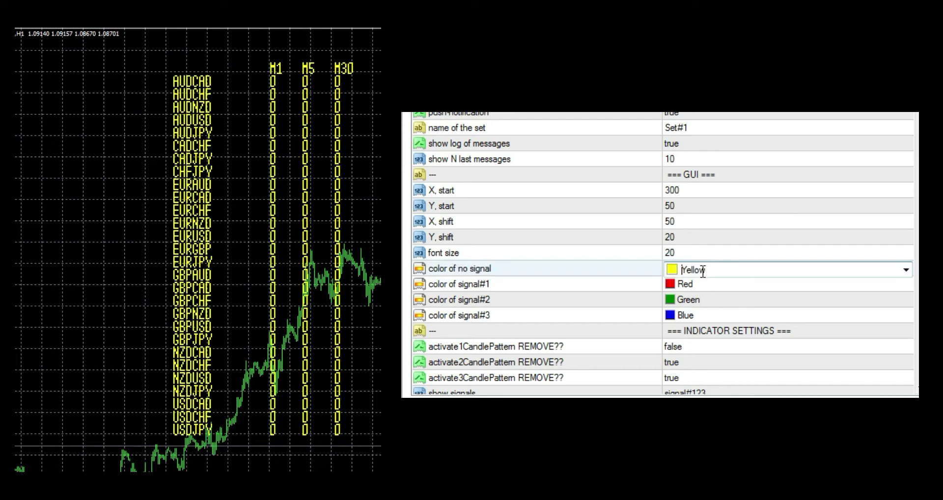
click(906, 272)
click(742, 115)
key(Return)
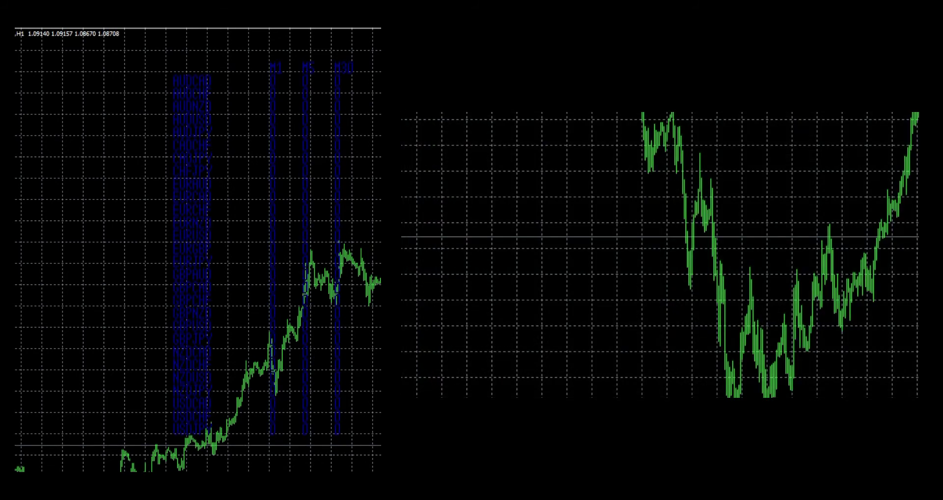
right_click(693, 112)
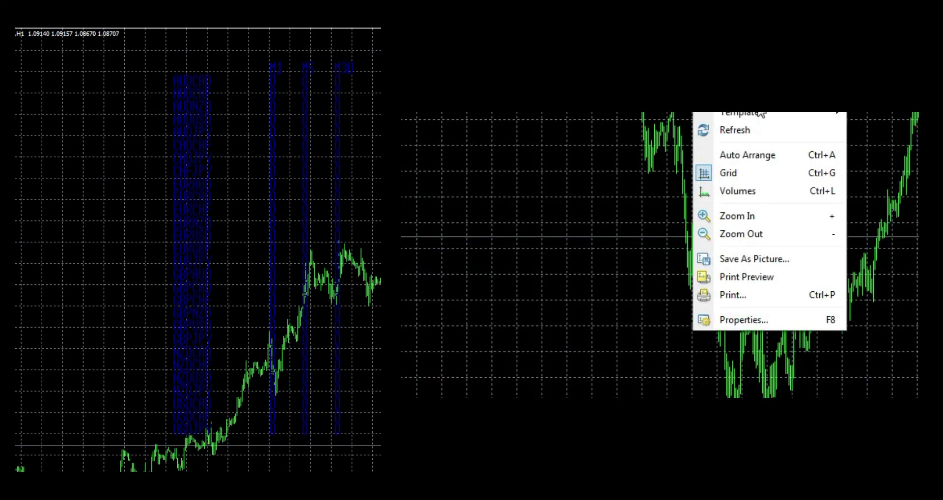
click(722, 116)
click(499, 265)
click(717, 265)
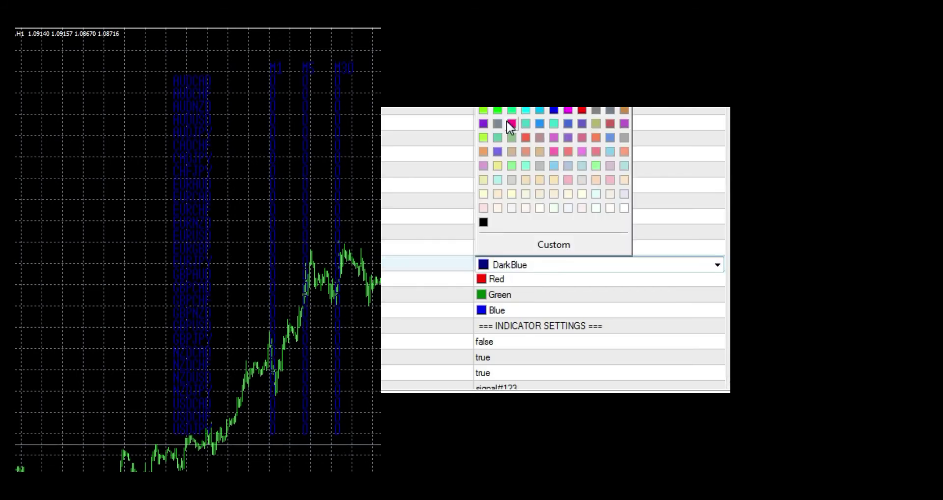
click(623, 109)
key(Return)
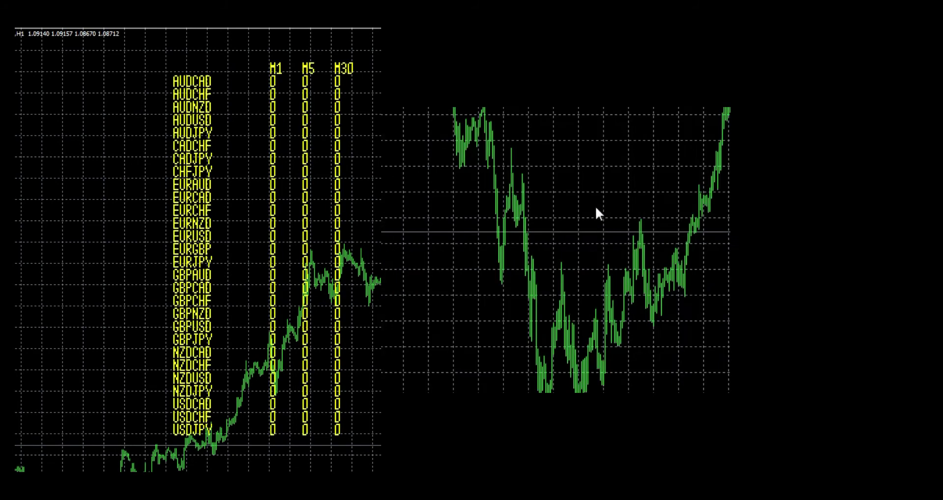
double_click(579, 167)
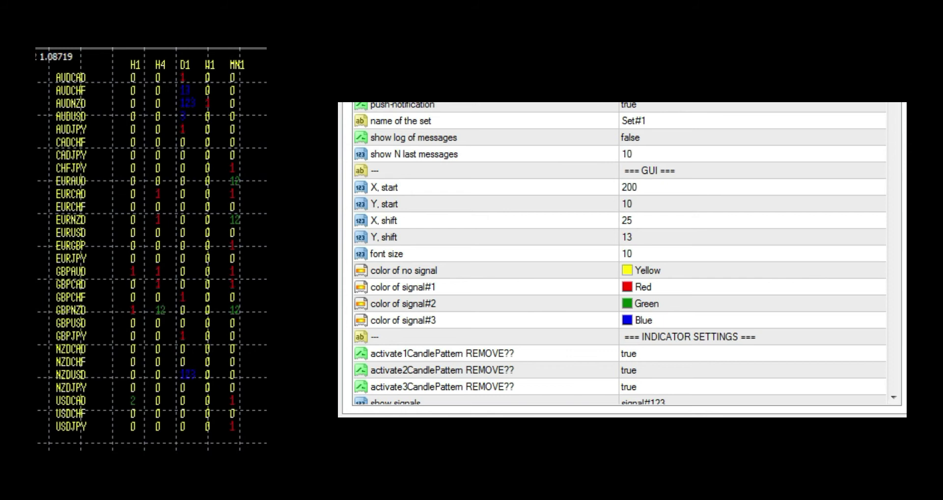
- Set show signals to signal#1 and apply the scanner settings
scroll(670, 319, down, 2)
click(670, 319)
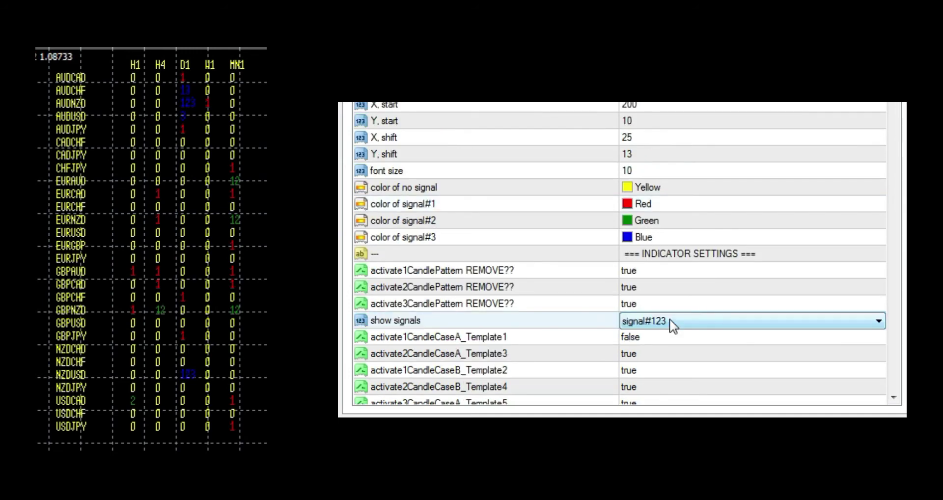
click(670, 319)
click(669, 336)
key(Return)
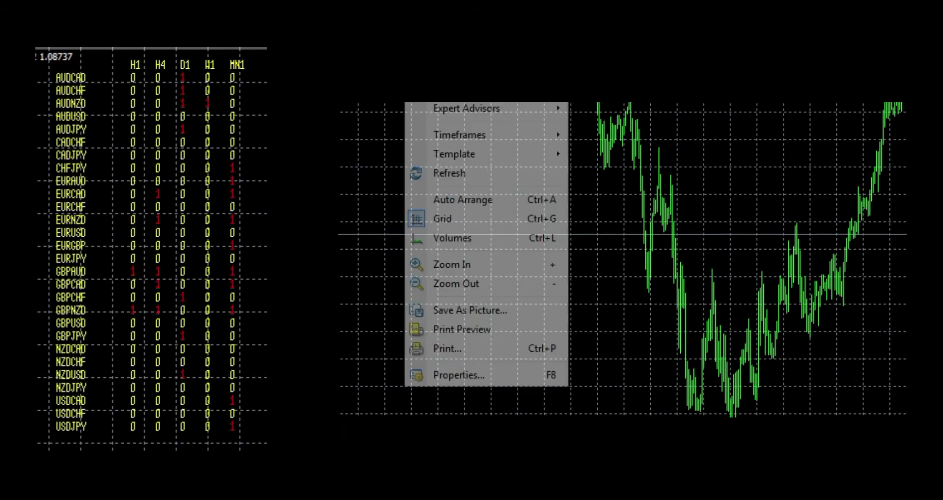
- Recolour signal#1 results MediumTurquoise, then reopen the scanner inputs (F7)
mouse_move(500, 108)
click(623, 109)
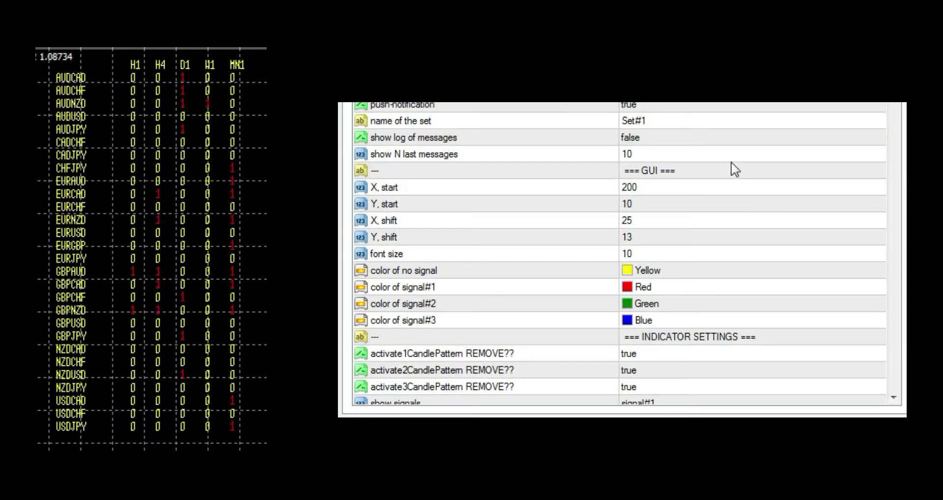
click(685, 287)
click(877, 289)
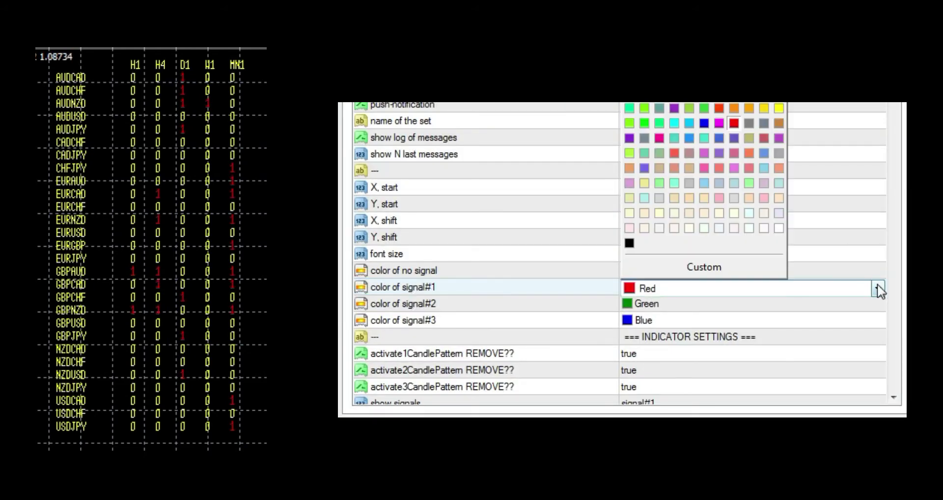
click(673, 138)
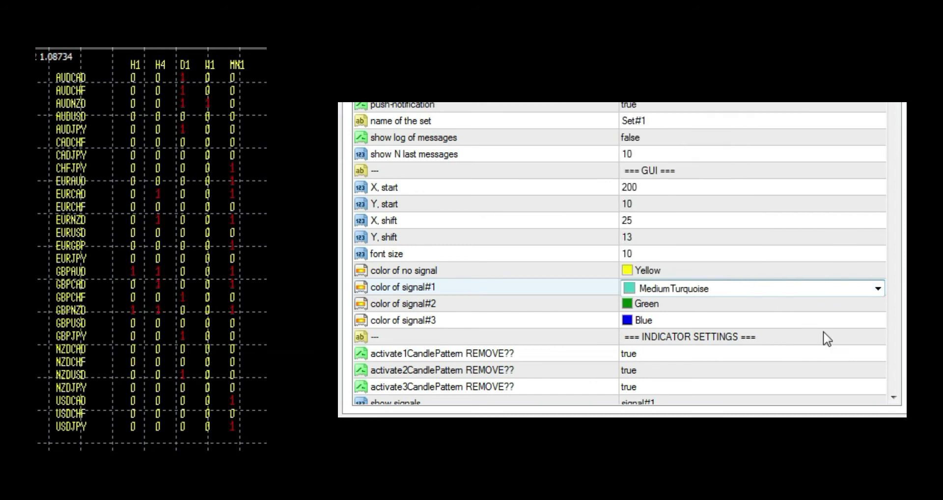
key(Return)
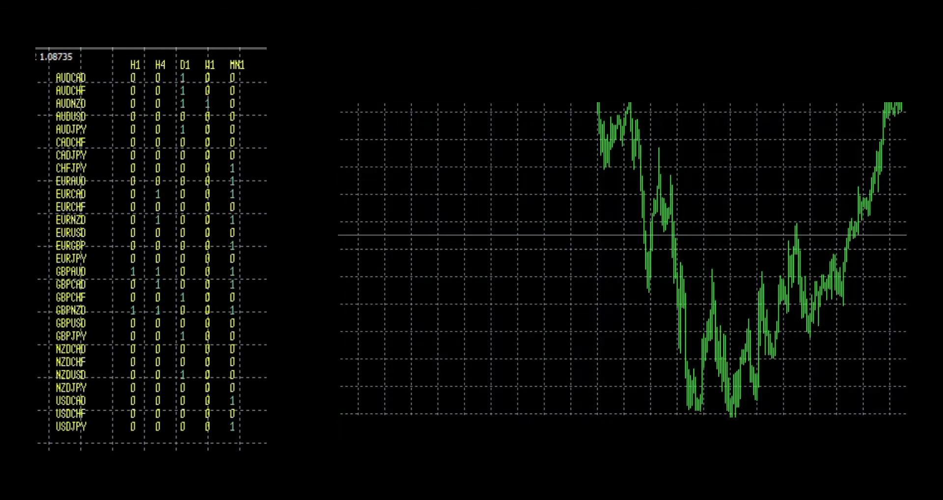
key(F7)
scroll(619, 255, down, 3)
- Filter the scanner to show only signal#12 results
click(670, 256)
click(671, 256)
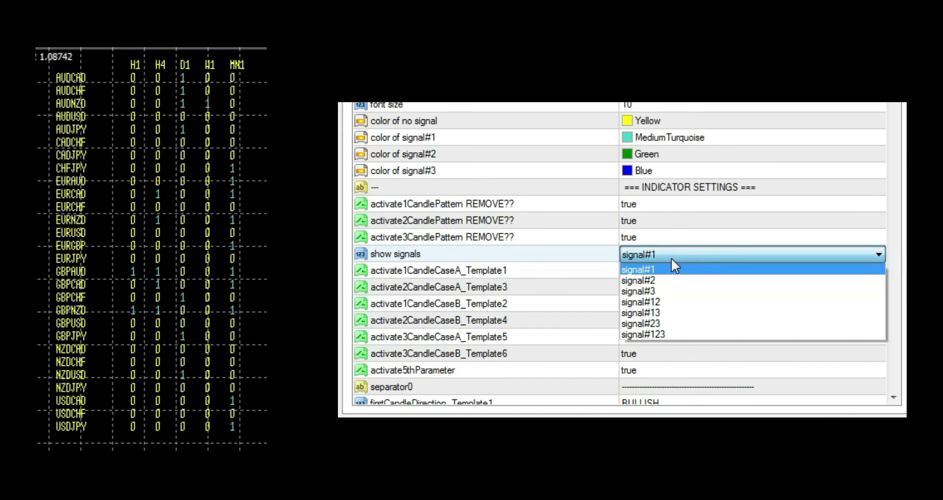
click(665, 301)
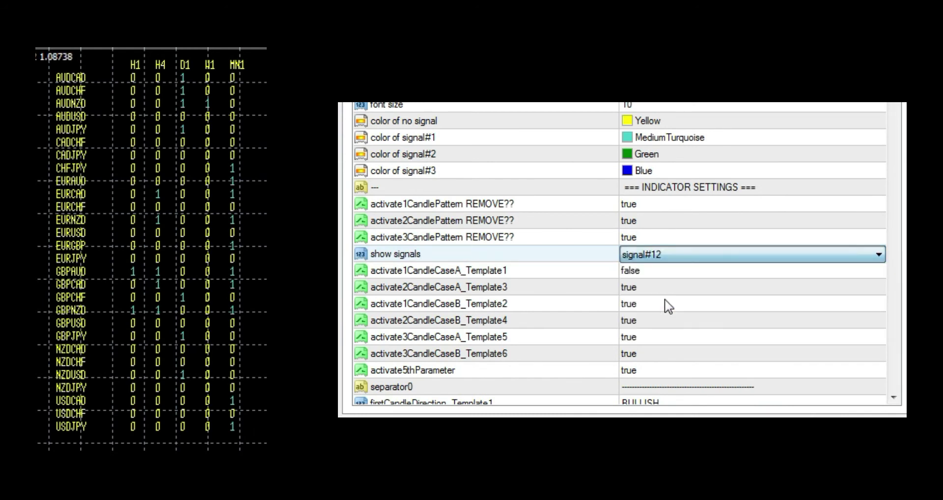
key(Return)
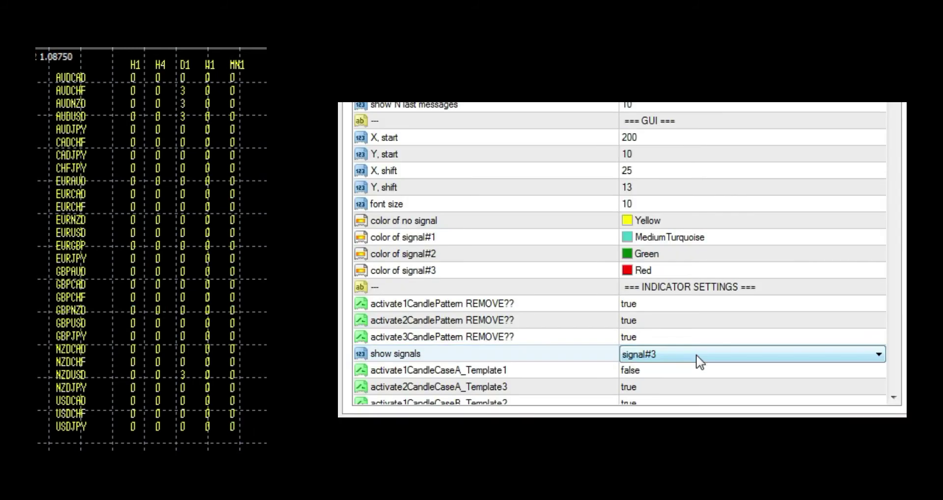
- Switch the filter to signal#23, then to signal#123 to show all signals
click(697, 355)
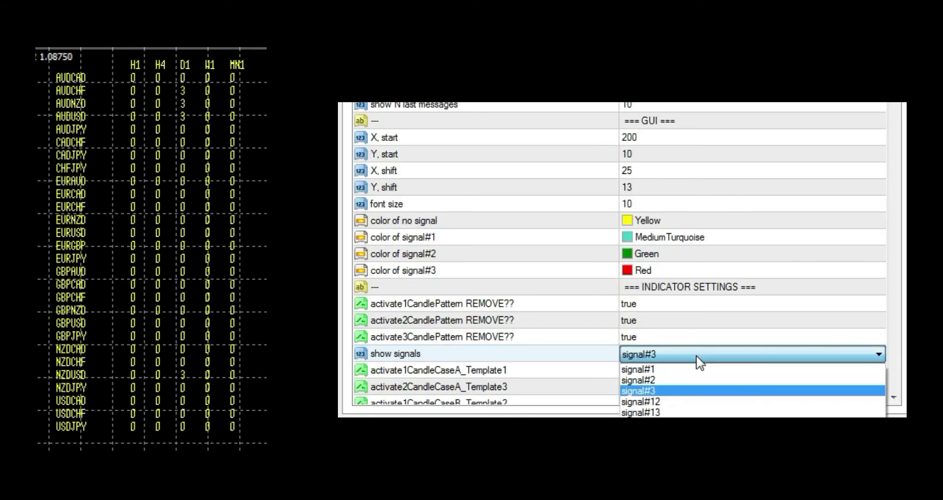
key(Down)
key(Return)
key(Return)
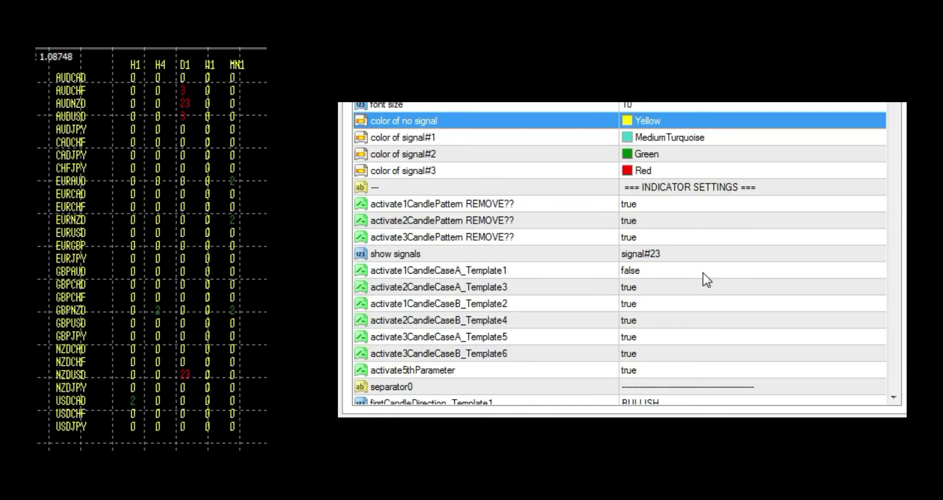
click(701, 255)
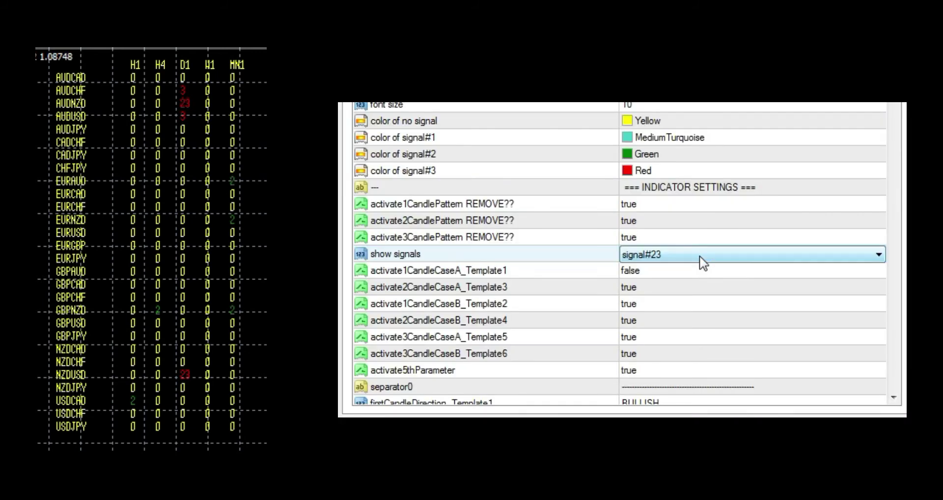
click(700, 258)
click(694, 334)
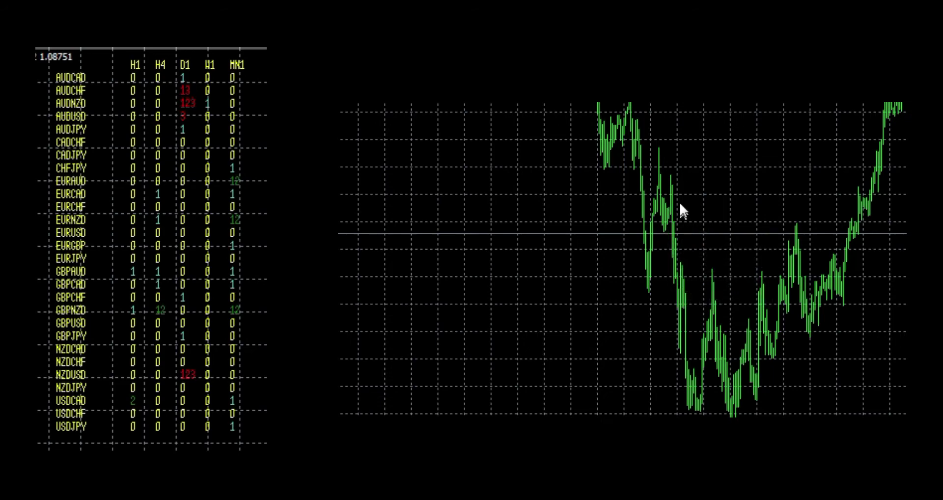
- Set the scanner's sound input to true and apply
right_click(454, 129)
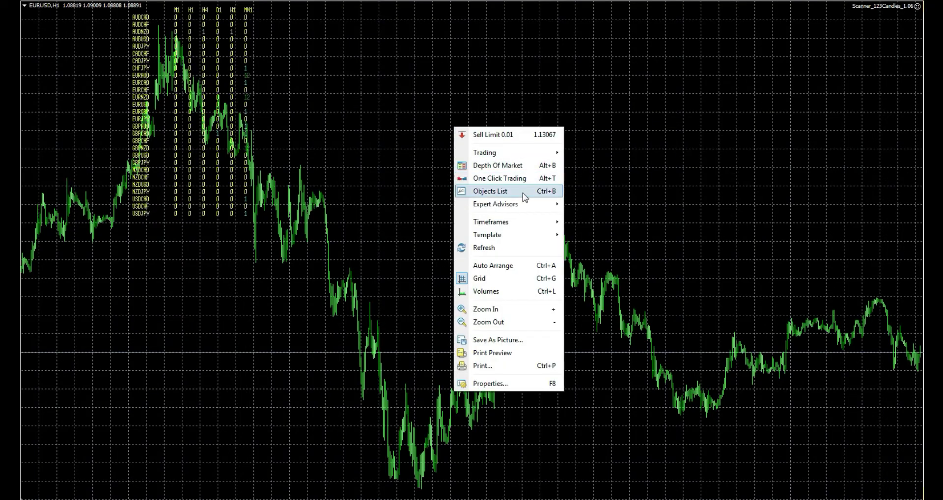
mouse_move(543, 204)
click(594, 204)
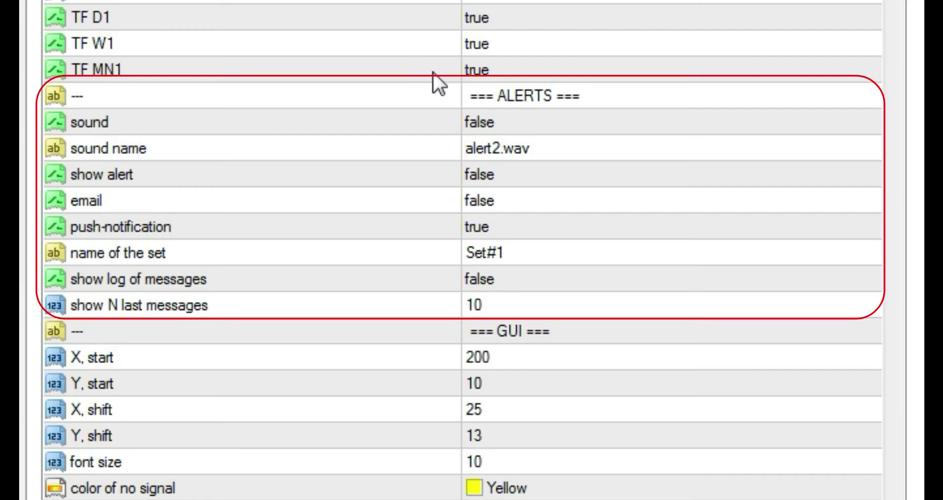
click(523, 117)
click(523, 117)
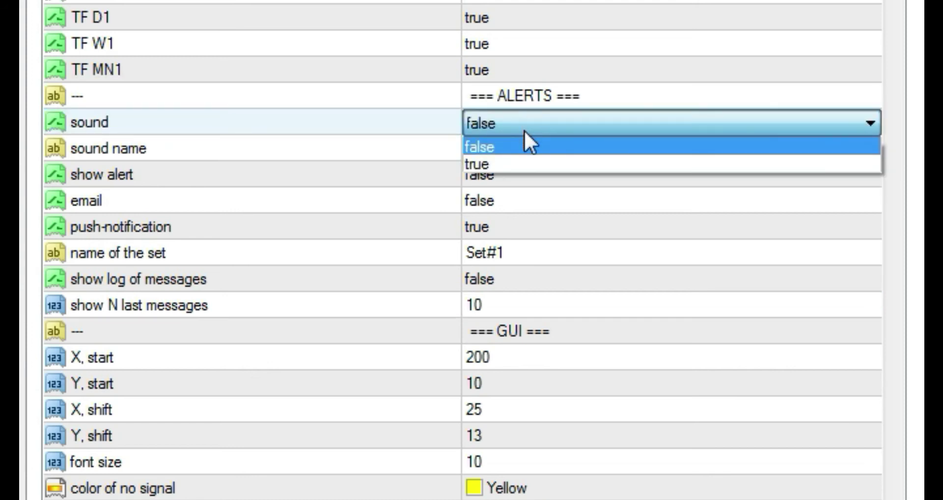
click(521, 164)
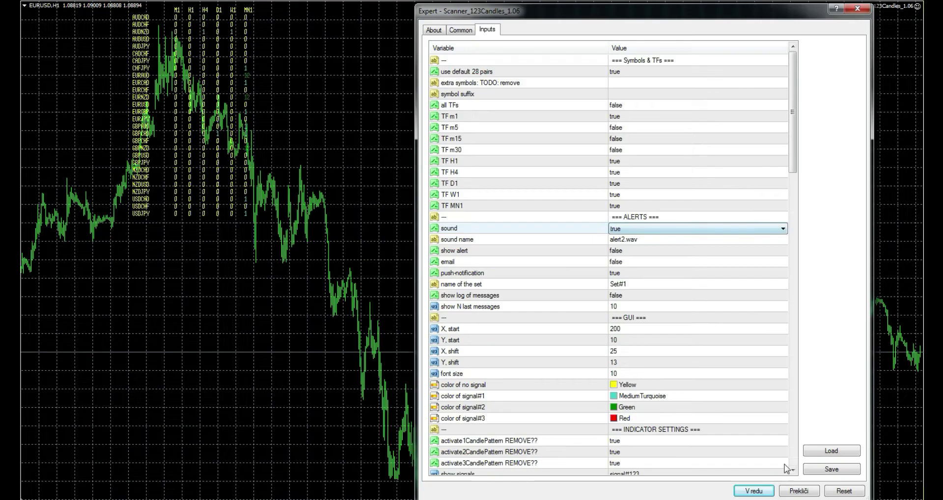
click(754, 490)
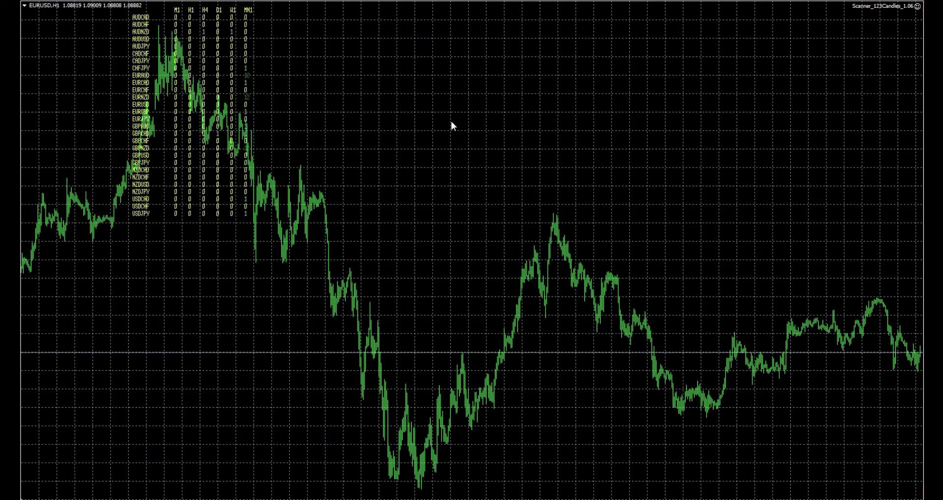
- Set the scanner's sound back to false, then bring up Tools > Options
right_click(410, 119)
mouse_move(461, 198)
click(576, 198)
click(464, 127)
click(464, 132)
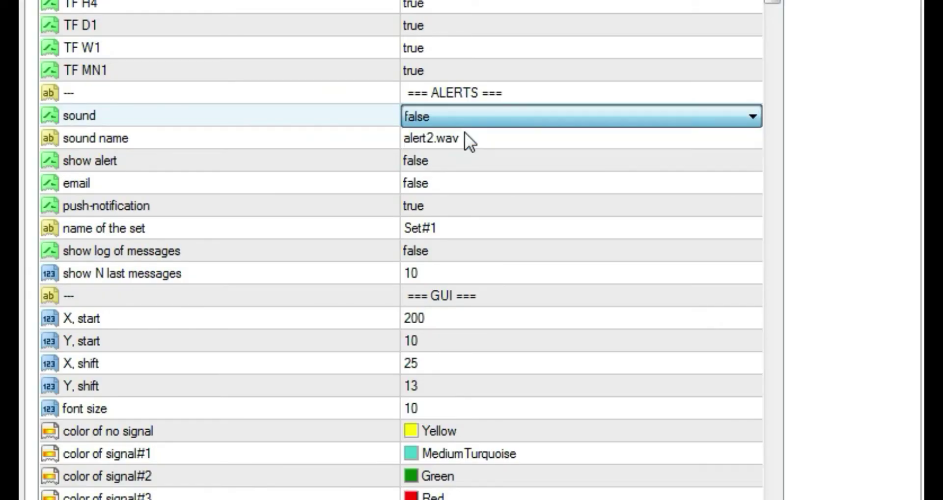
click(753, 490)
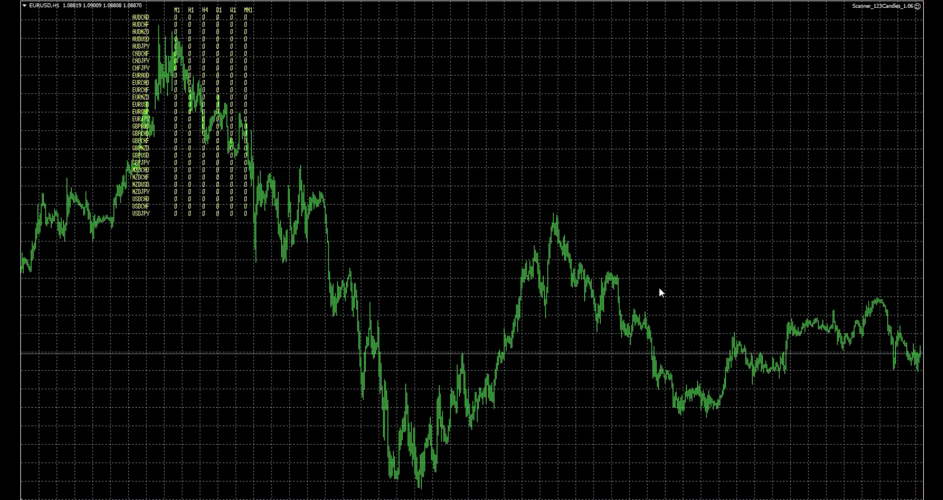
click(103, 6)
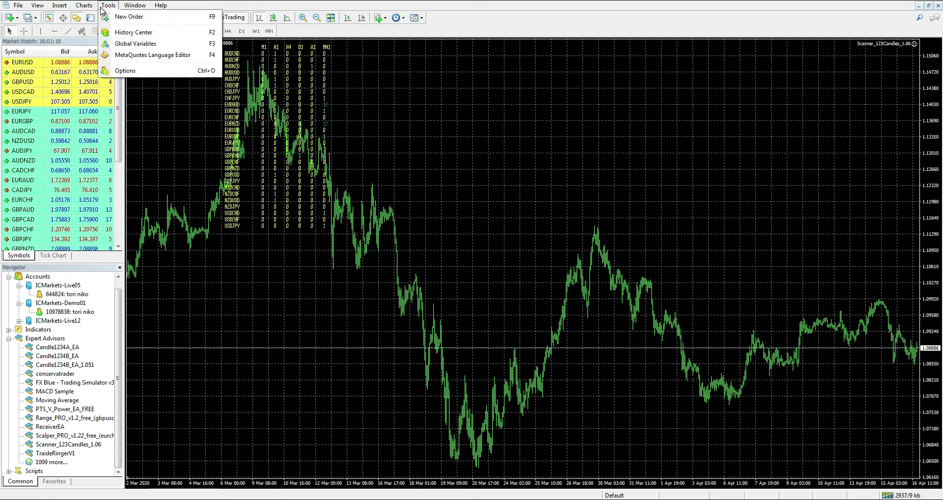
click(133, 71)
- On the Events tab, keep connect.wav for Connect and close Options unchanged
click(184, 98)
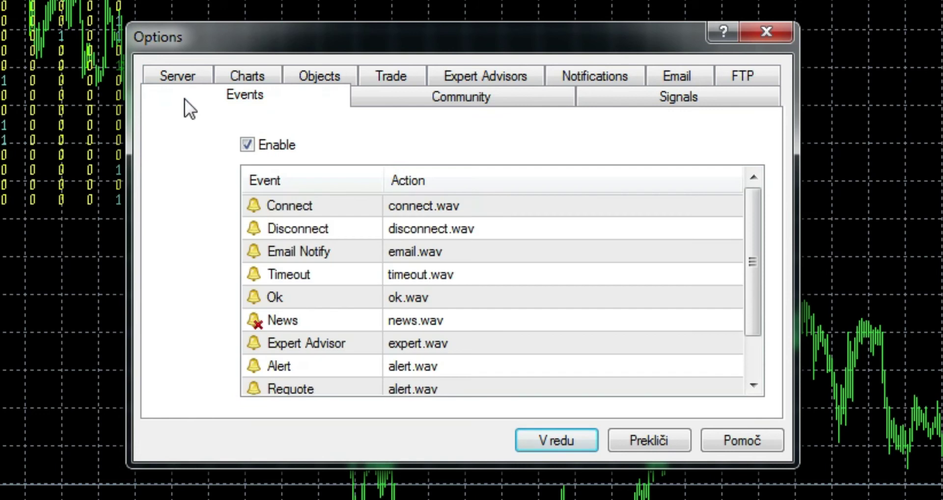
click(490, 209)
click(490, 209)
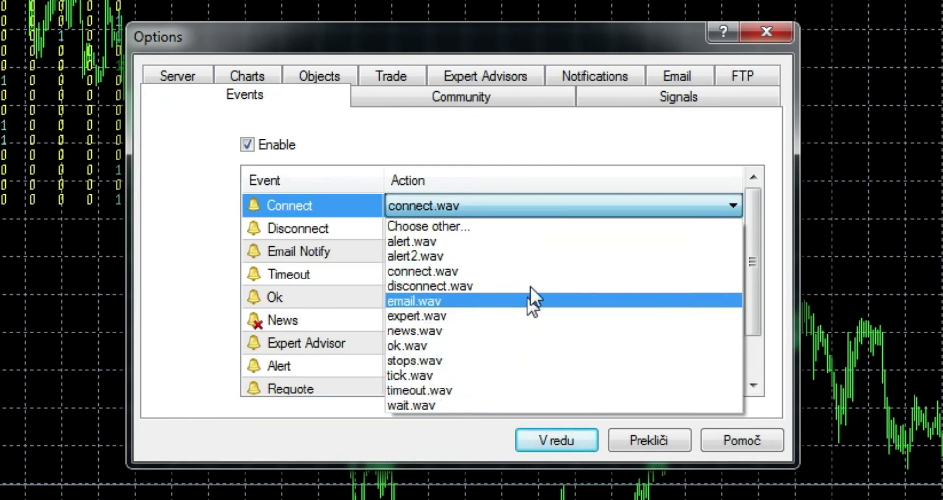
click(702, 147)
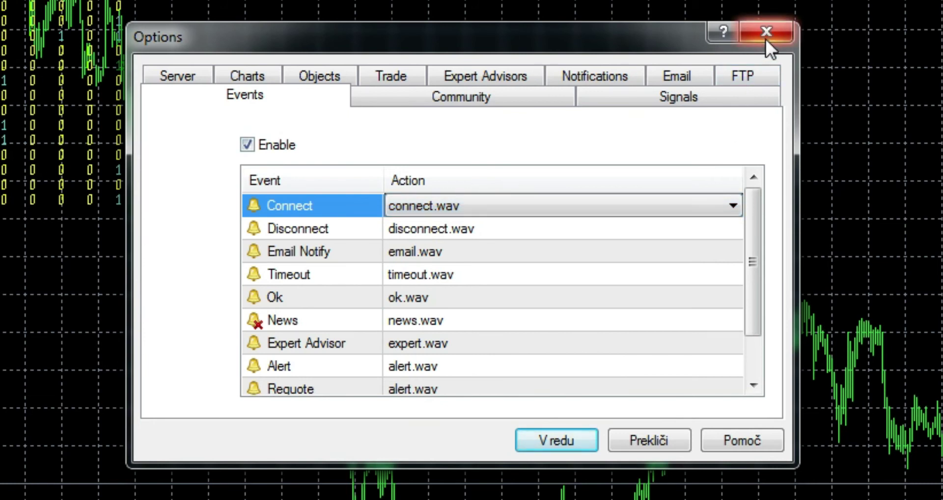
click(765, 38)
- Reopen the scanner inputs, keep sound name alert2.wav, and open the show alert choices
right_click(419, 203)
mouse_move(452, 293)
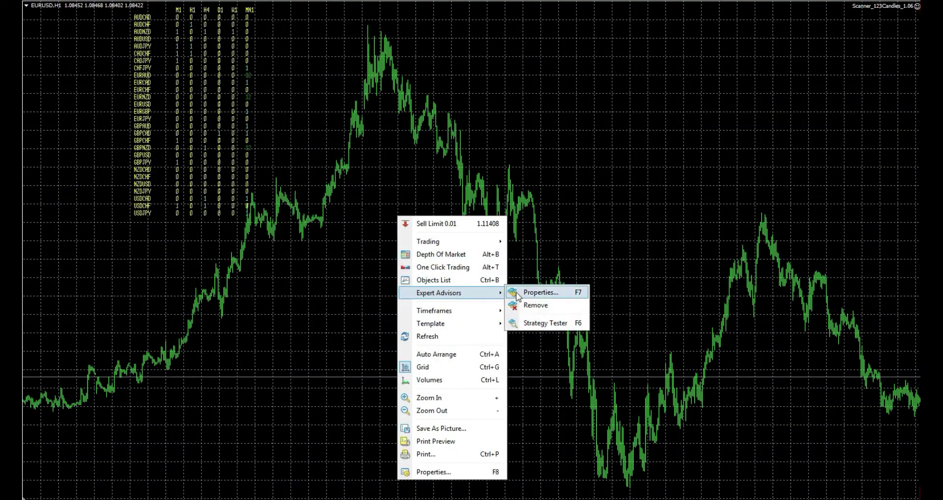
click(526, 294)
click(651, 294)
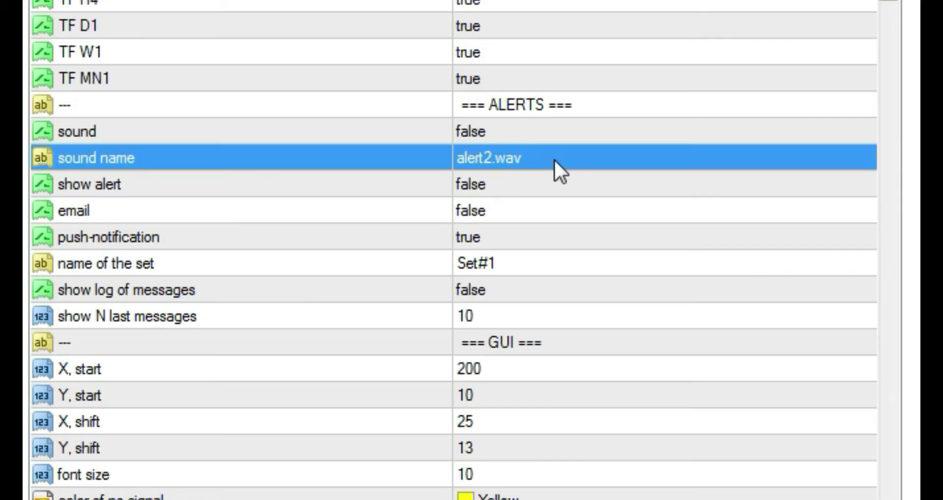
click(555, 159)
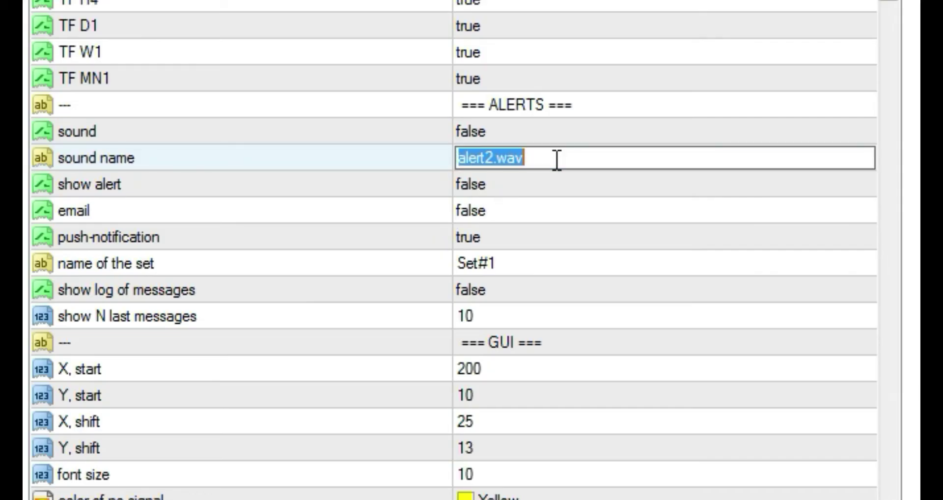
click(556, 160)
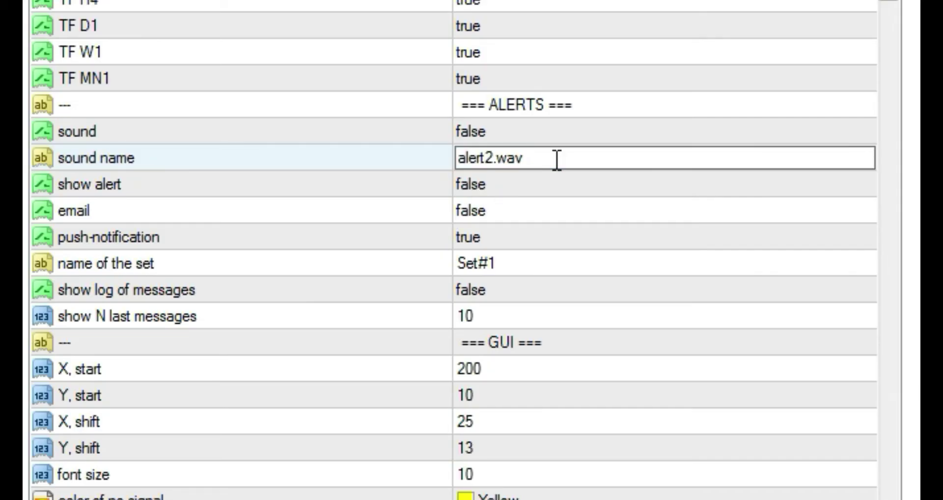
key(Return)
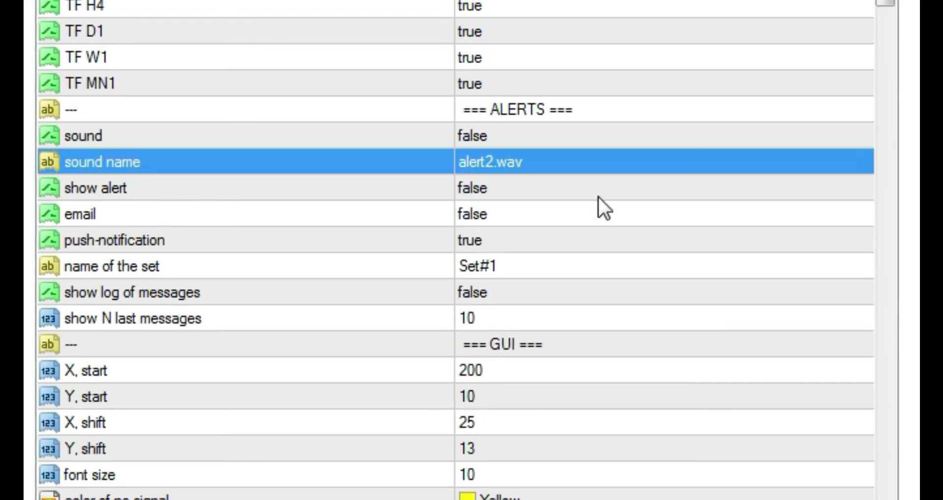
click(598, 196)
click(597, 195)
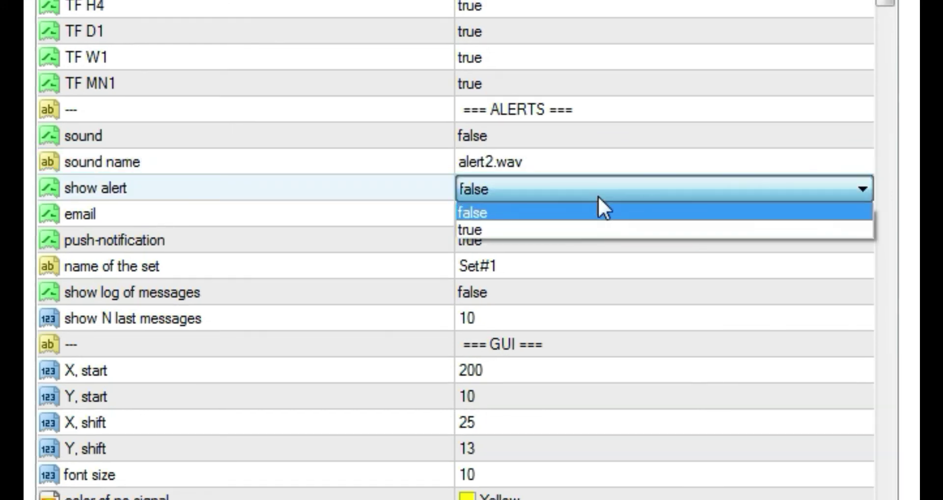
- Turn pop-up alerts on, apply, and dismiss the resulting signal alert
click(583, 227)
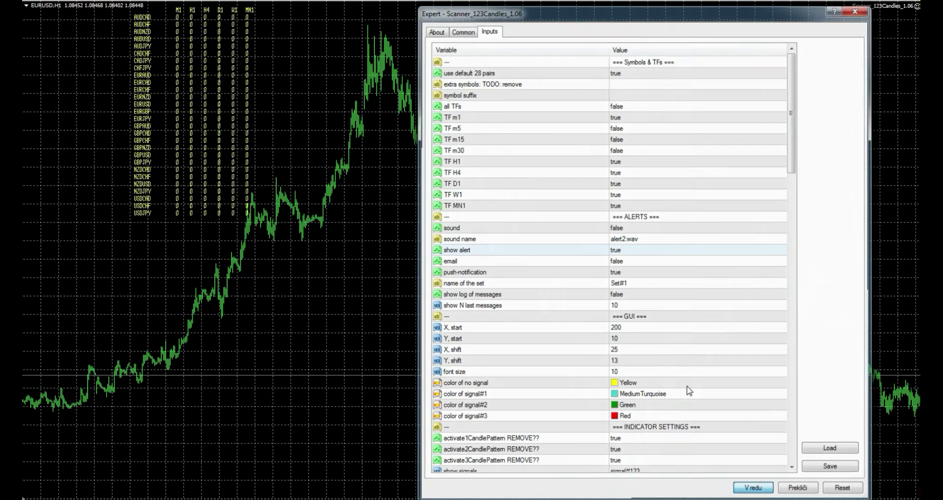
key(Return)
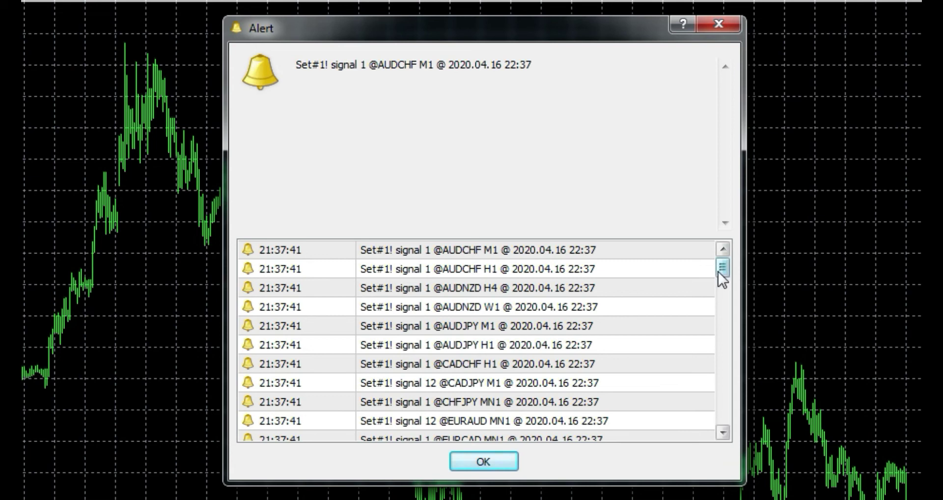
drag(718, 158, 719, 252)
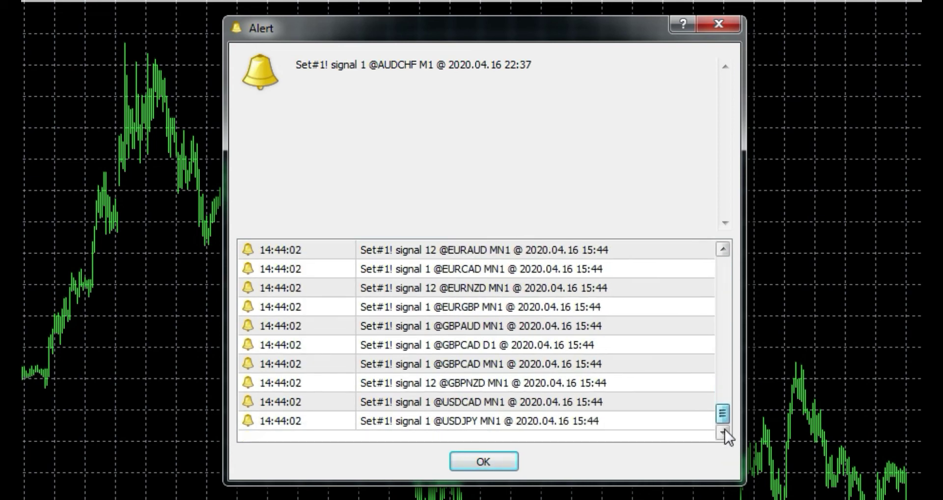
drag(722, 414, 722, 266)
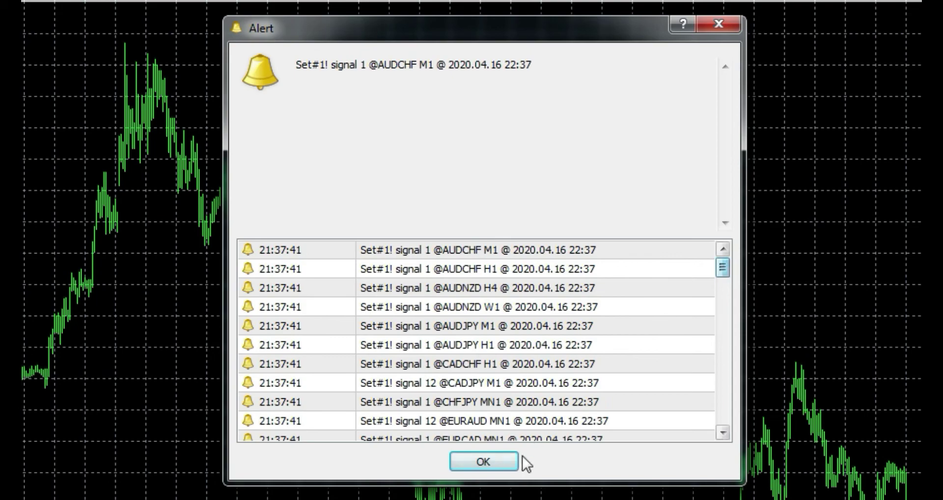
click(505, 462)
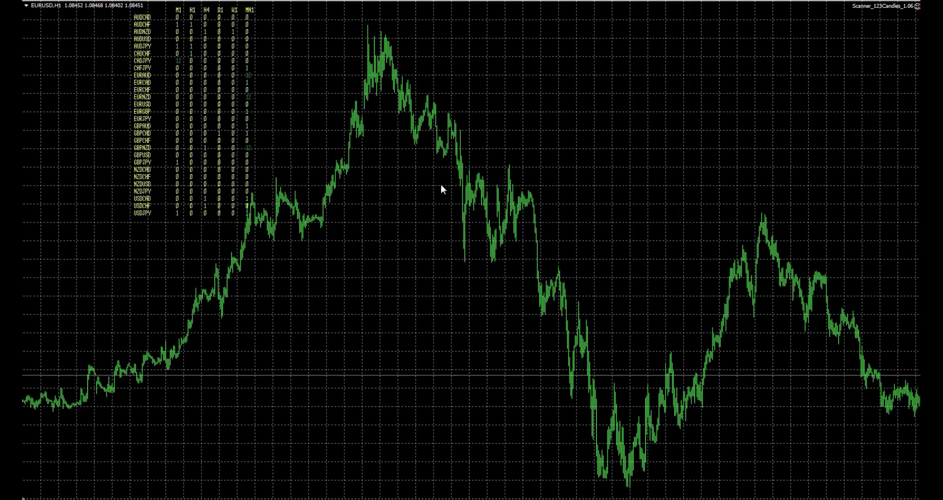
- Set show alert back to false and leave email set to false
right_click(442, 188)
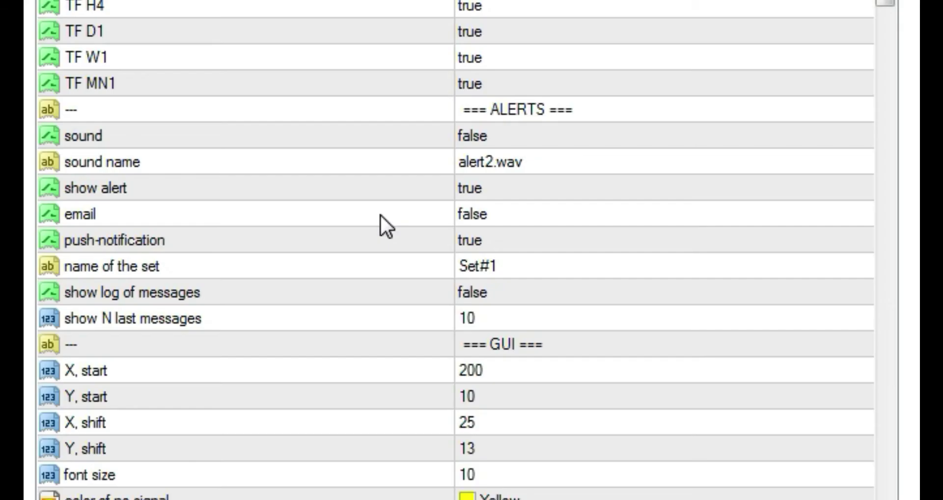
click(499, 190)
click(499, 189)
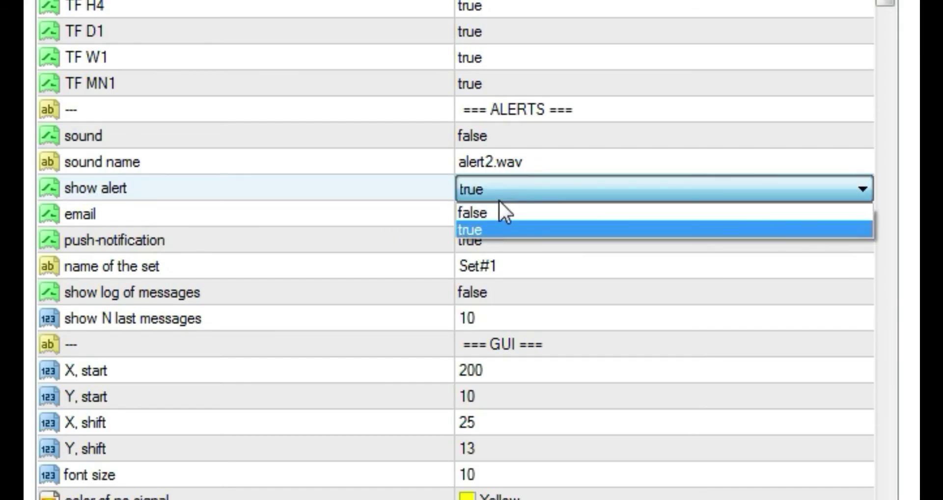
click(495, 207)
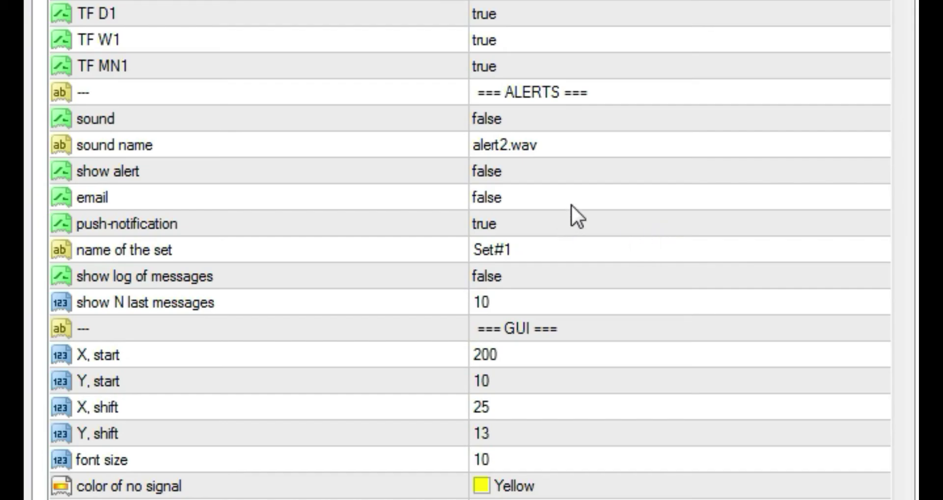
click(574, 196)
click(574, 195)
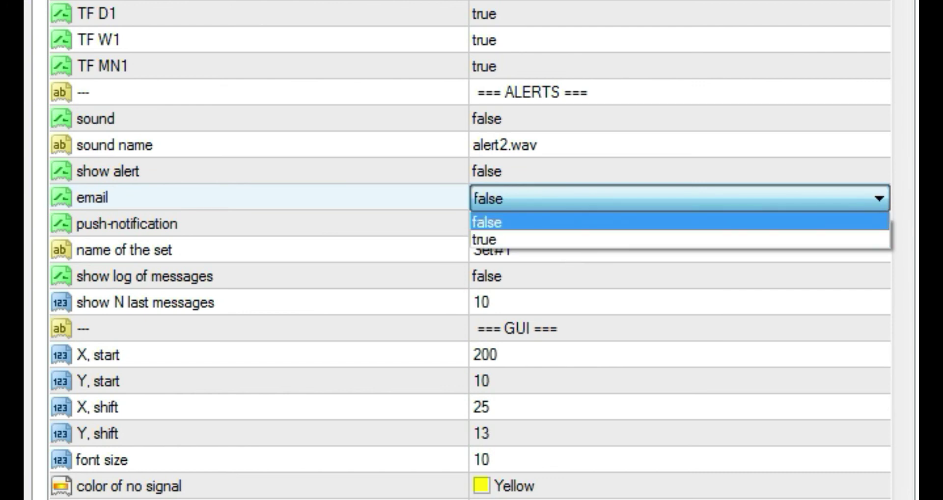
key(Return)
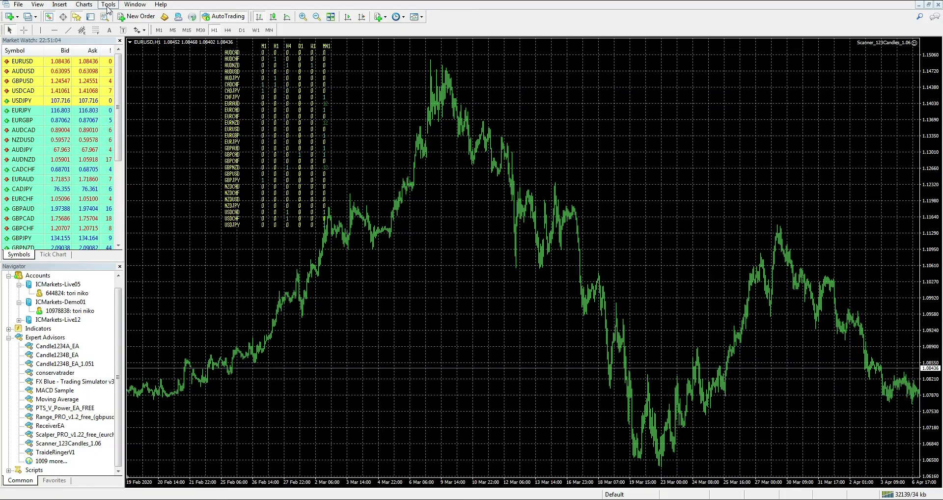
- In Options > Email, toggle email sending off and back on
click(108, 4)
click(117, 69)
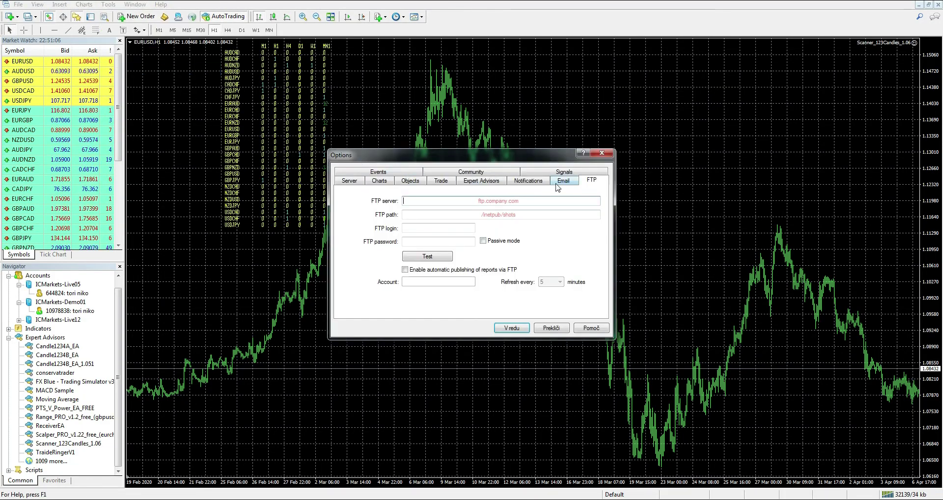
click(558, 186)
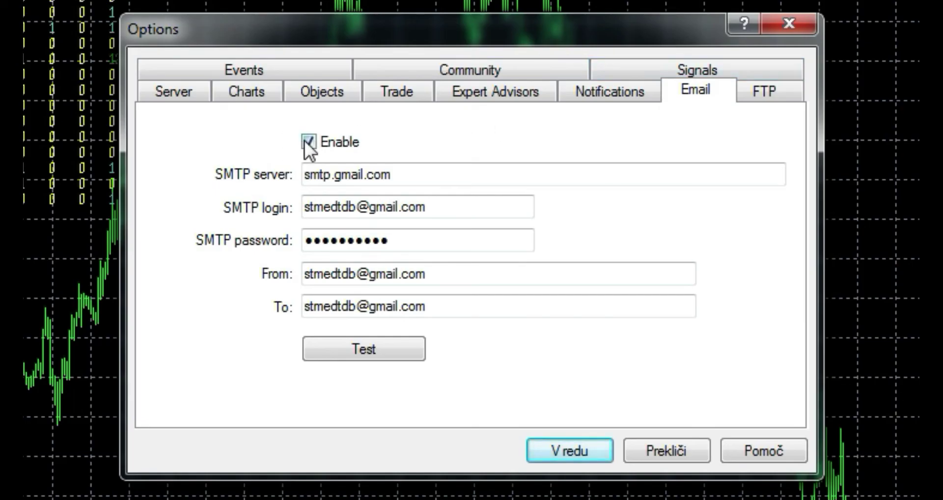
click(306, 142)
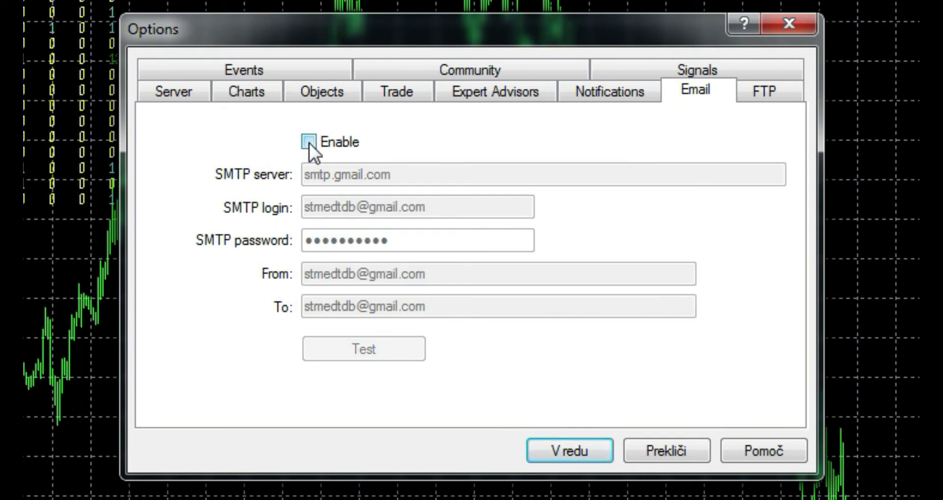
click(308, 143)
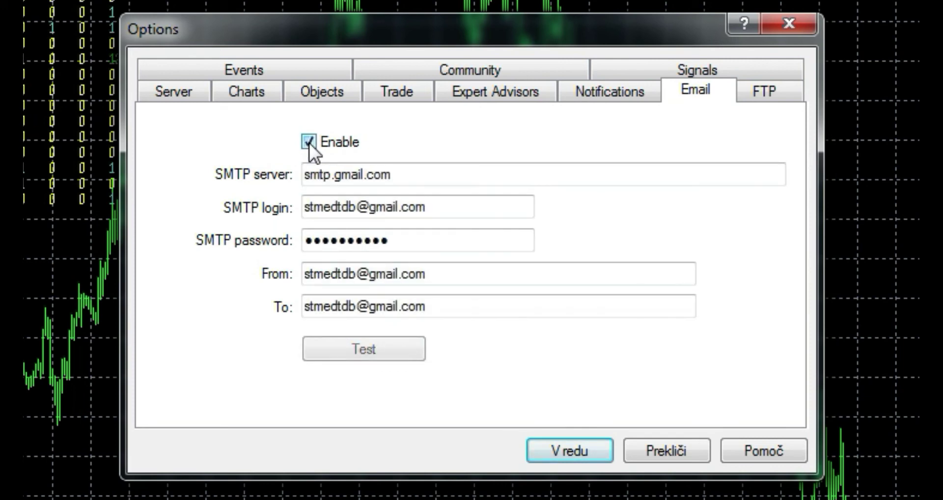
- Review the SMTP server (smtp.gmail.com), login, password, sender and recipient fields
click(412, 171)
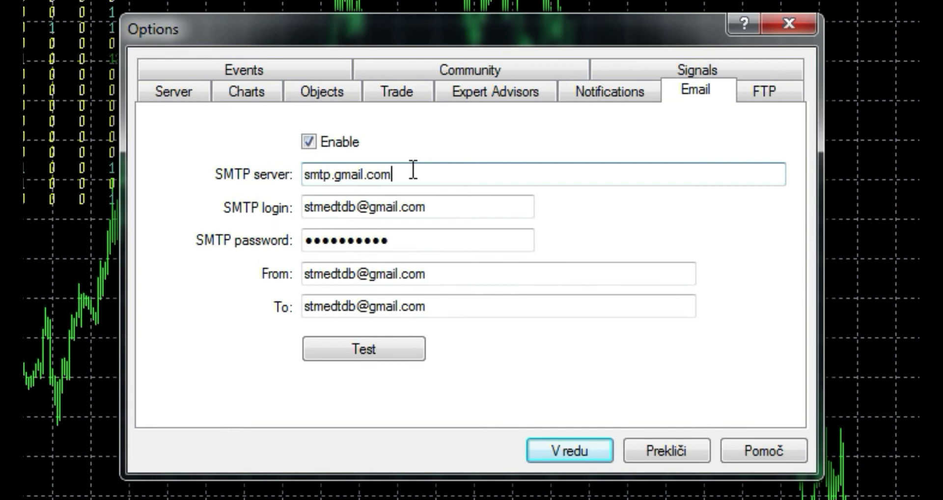
click(444, 207)
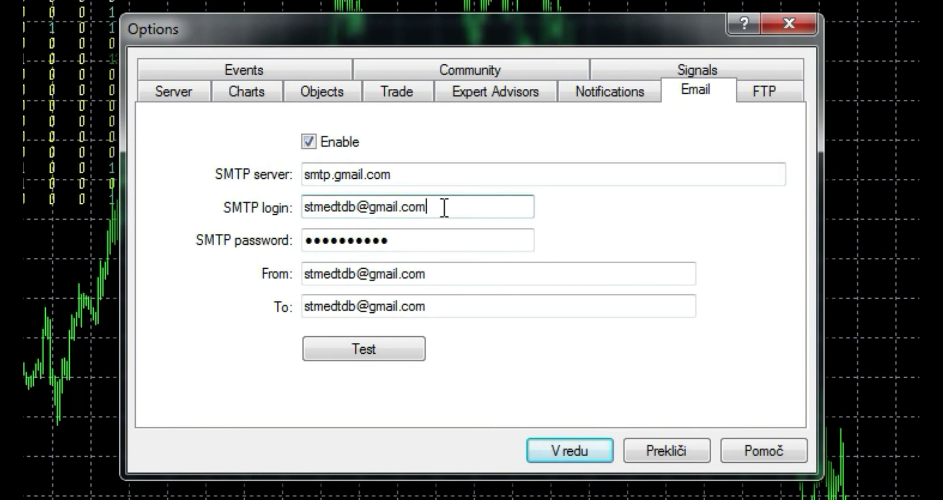
click(457, 243)
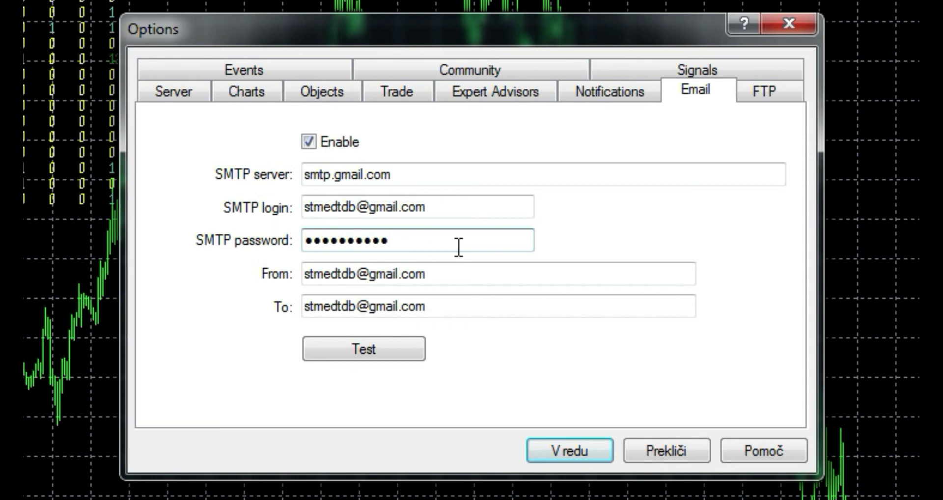
click(476, 272)
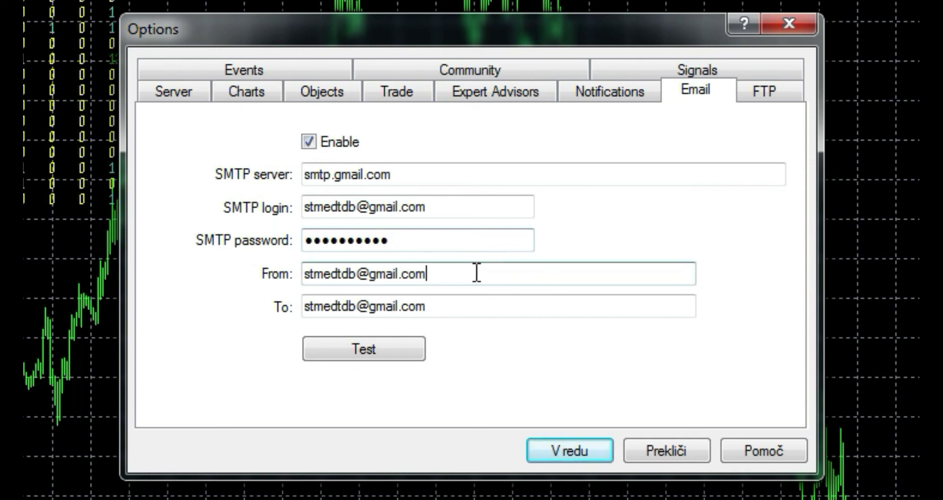
click(486, 311)
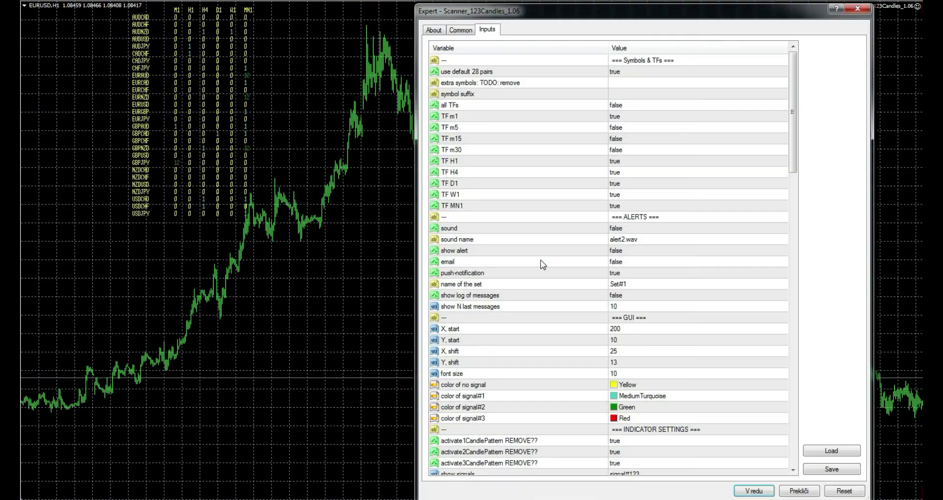
- Keep push notifications on, set show alert back to true, and apply
click(640, 276)
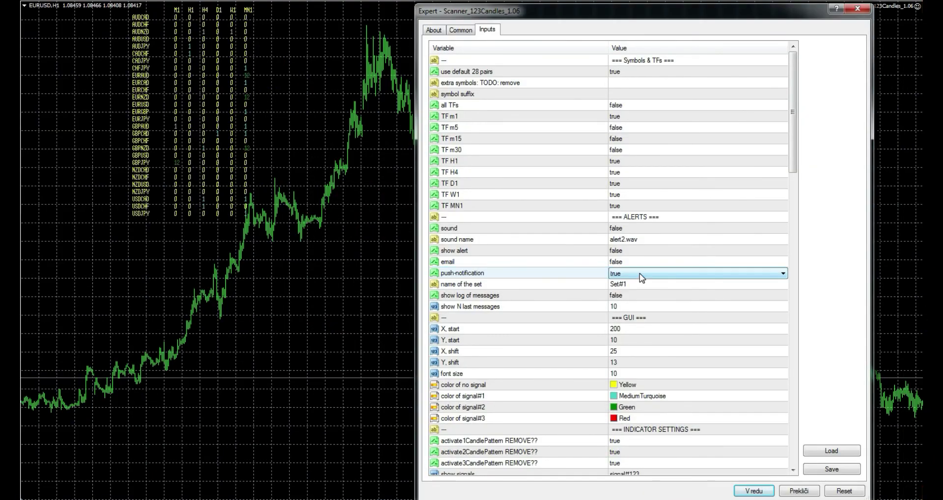
click(641, 277)
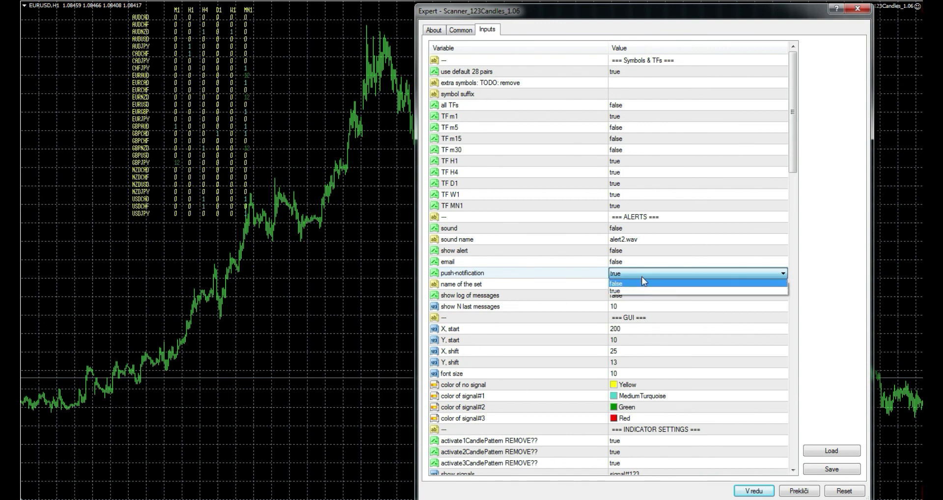
click(642, 276)
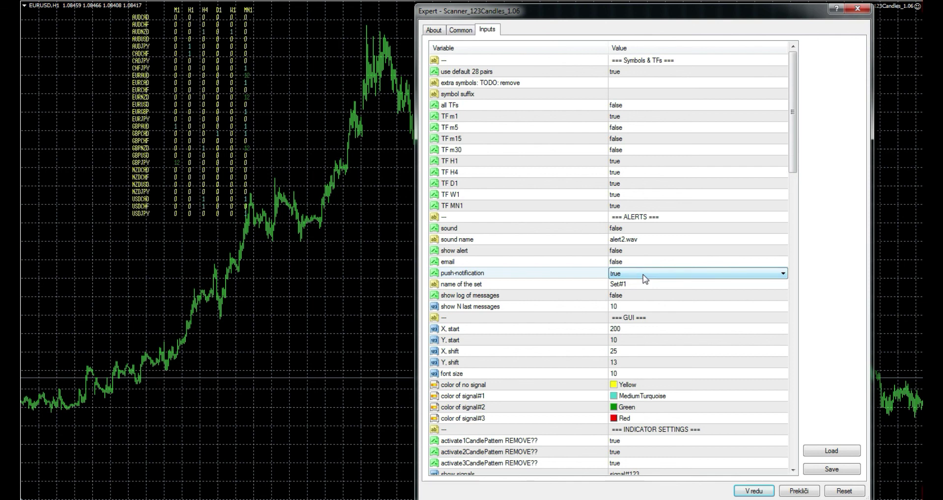
click(642, 283)
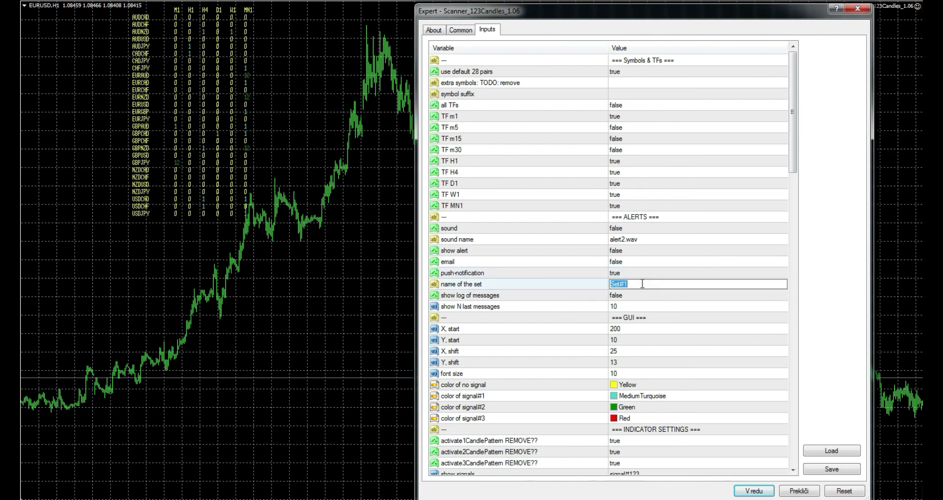
click(638, 250)
click(638, 270)
click(744, 490)
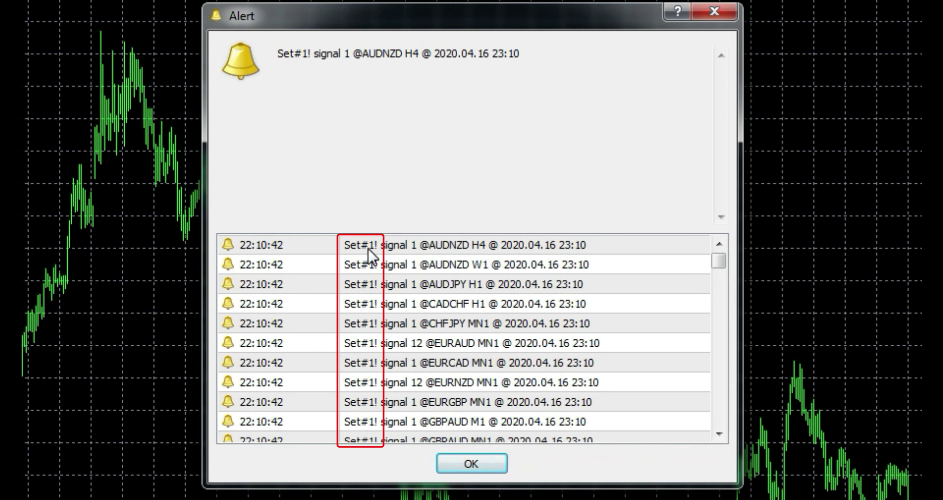
- Dismiss the alert and rename the set to asdasdasd
click(484, 463)
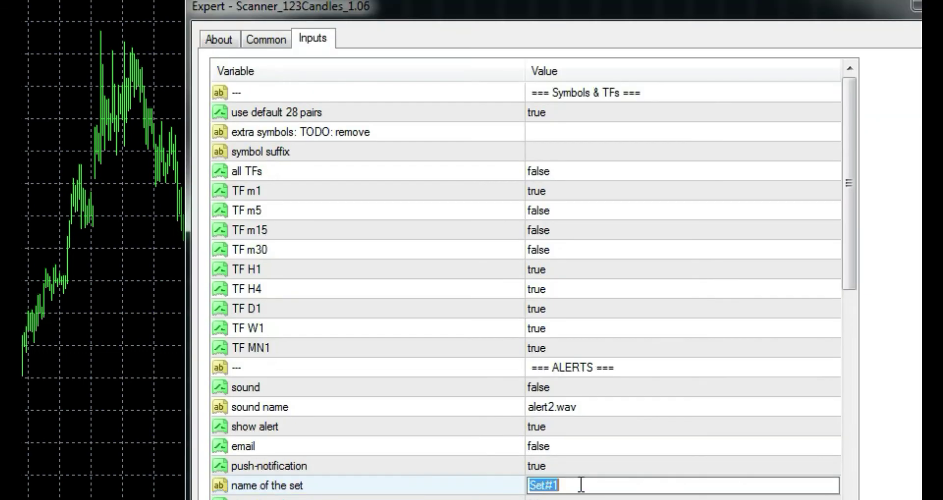
text(asdasdasd)
key(Return)
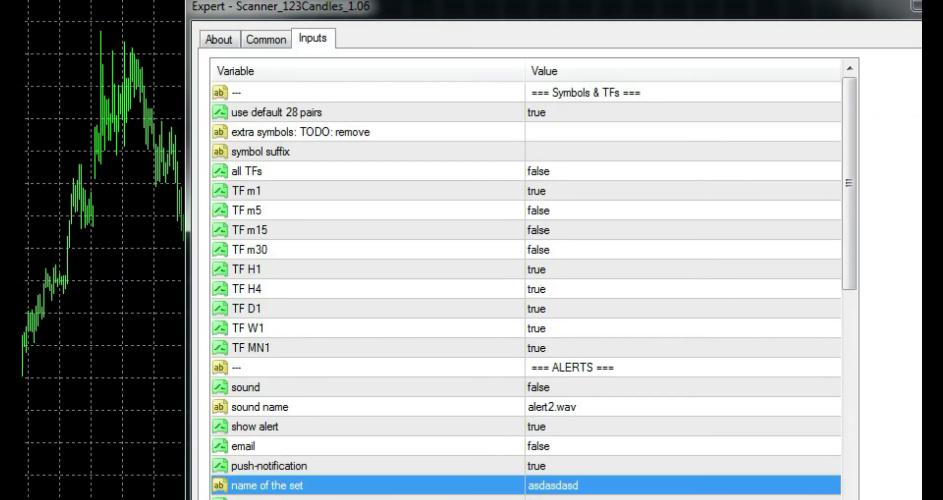
key(Return)
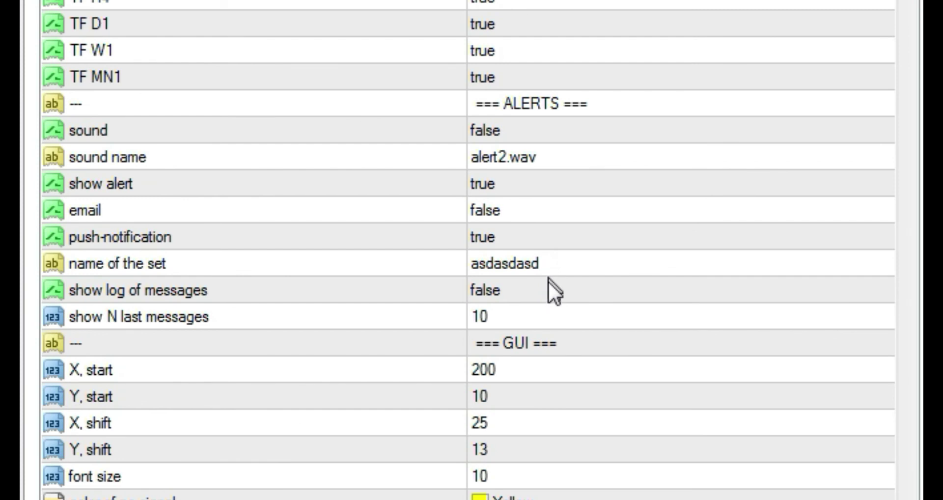
- Set show log of messages to true and show N last messages to 20
click(543, 292)
click(543, 292)
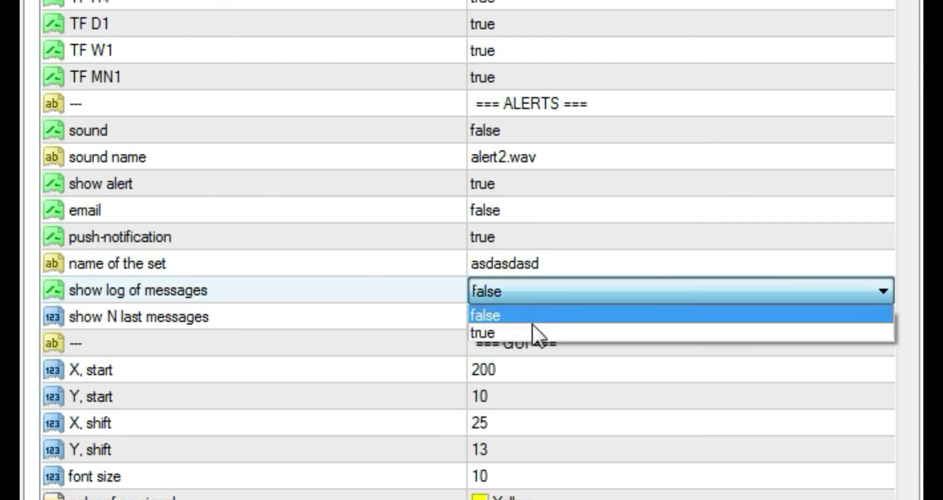
click(531, 332)
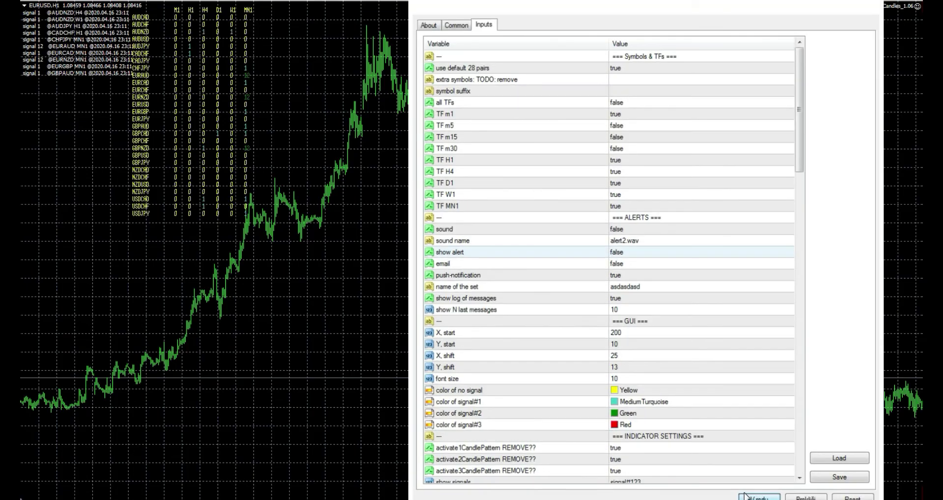
key(Return)
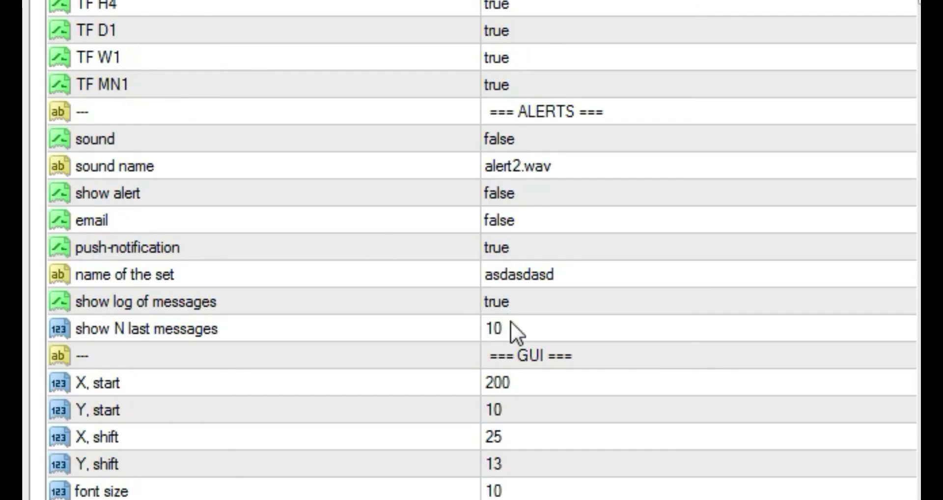
double_click(511, 324)
text(20)
key(Return)
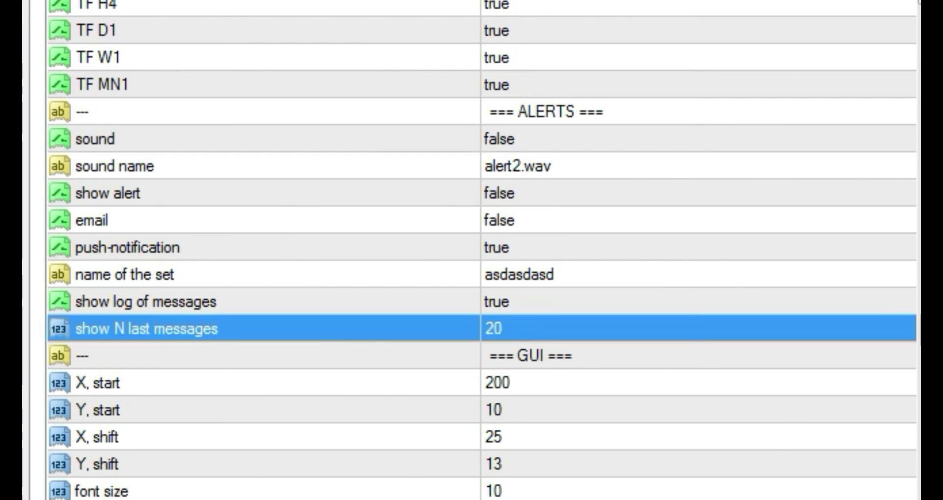
click(747, 485)
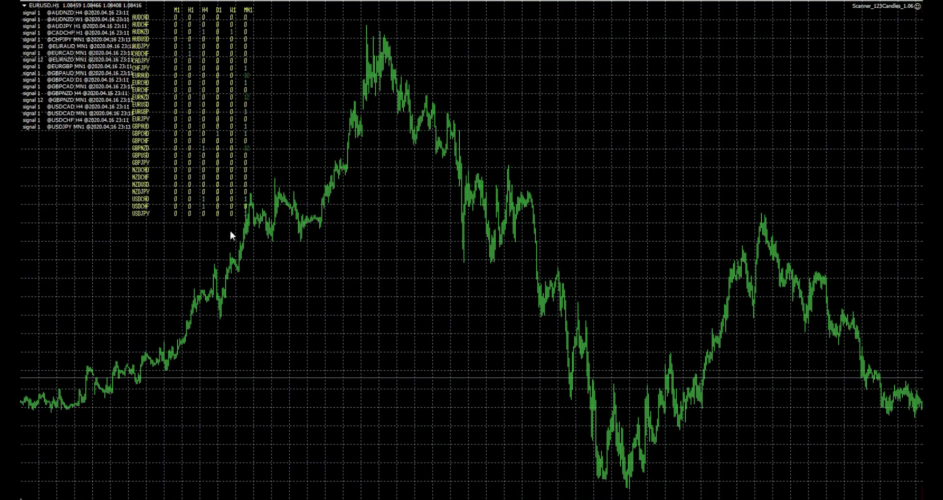